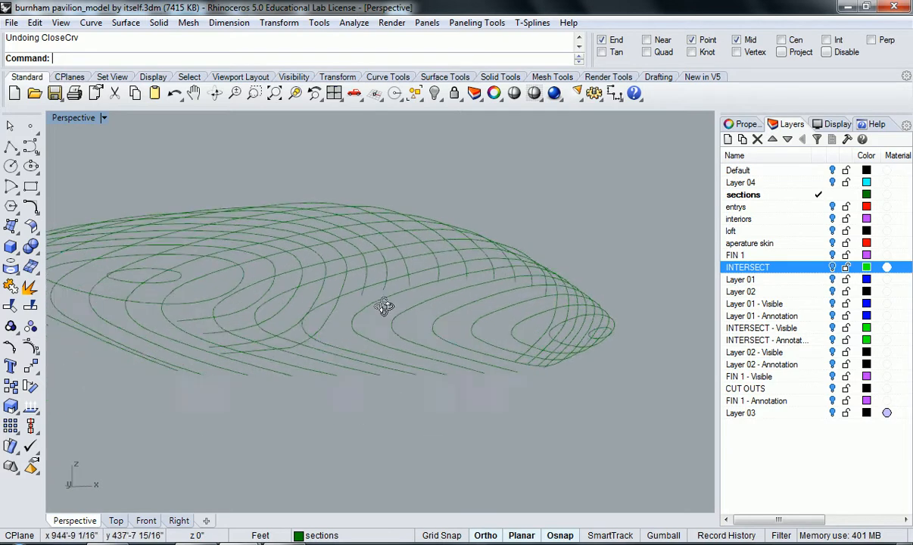
# Step: Turn on the loft layer and show all hidden objects in the pavilion model, then inspect it
pyautogui.moveTo(481, 337); pyautogui.dragTo(438, 362, button='right')
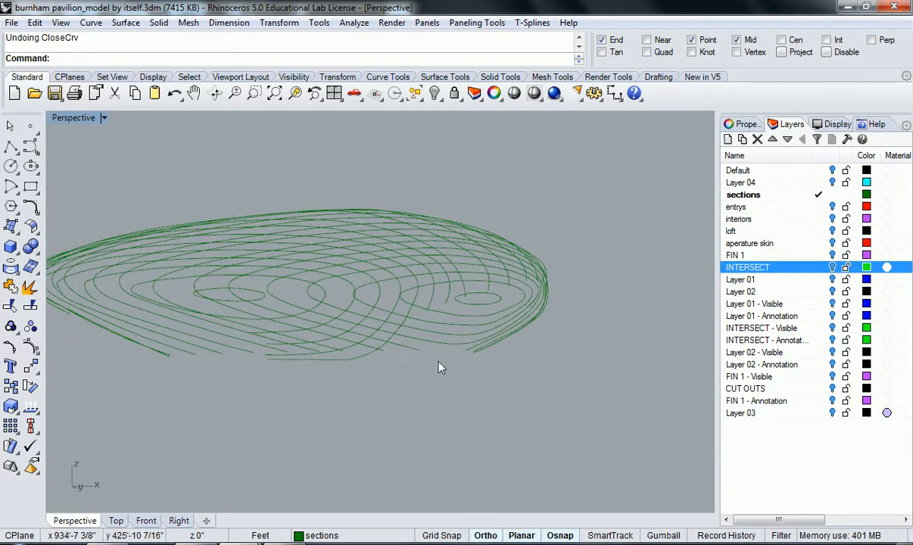
pyautogui.rightClick(391, 347)
pyautogui.moveTo(390, 330); pyautogui.dragTo(462, 345, button='right')
pyautogui.moveTo(532, 295); pyautogui.dragTo(616, 261, button='right')
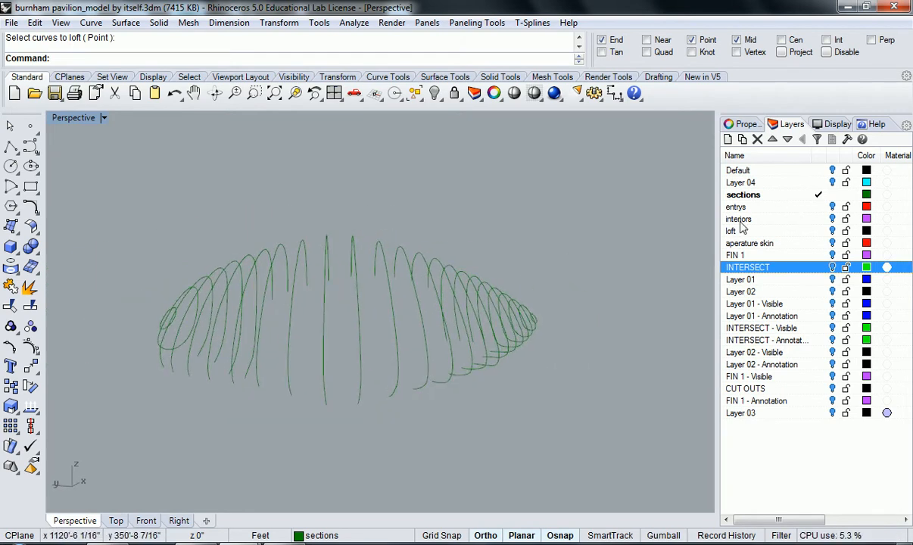
pyautogui.click(833, 231)
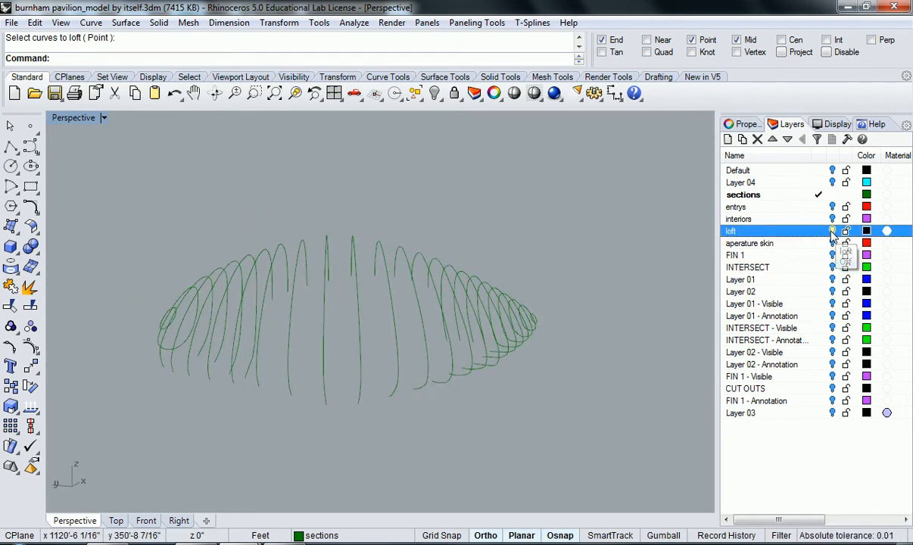
pyautogui.write('show')
pyautogui.press('Return')
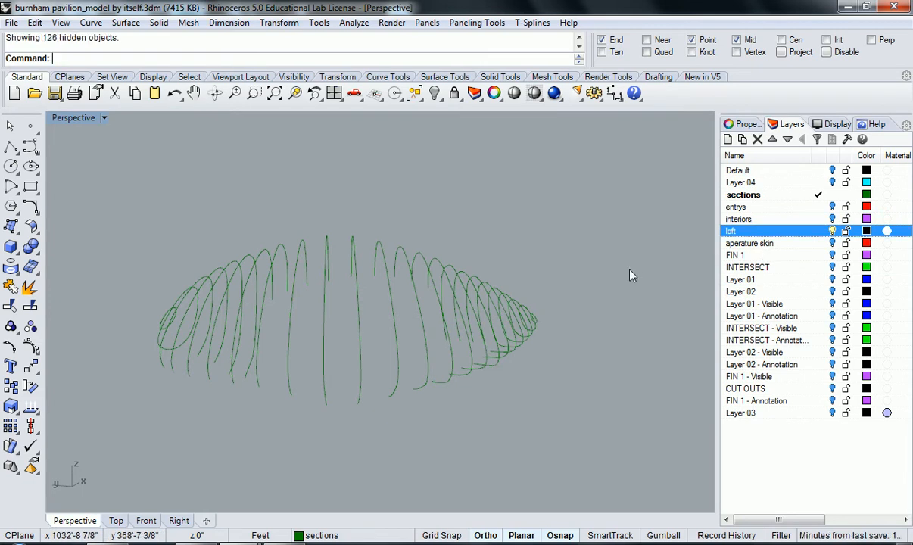
pyautogui.keyDown('shift'); pyautogui.moveTo(632, 274); pyautogui.dragTo(192, 307, button='right'); pyautogui.keyUp('shift')
pyautogui.scroll(5, 420, 347)
pyautogui.moveTo(420, 347); pyautogui.dragTo(510, 371, button='right')
pyautogui.scroll(-5, 289, 376)
pyautogui.keyDown('shift'); pyautogui.moveTo(262, 323); pyautogui.dragTo(253, 338, button='right'); pyautogui.keyUp('shift')
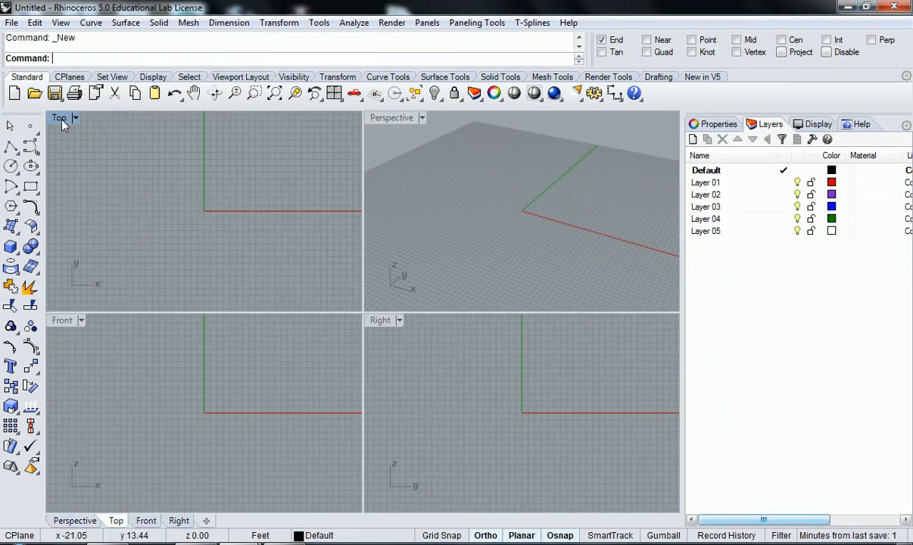
# Step: Maximize the Top viewport and detach the curve-drawing tools as a floating palette
pyautogui.doubleClick(62, 121)
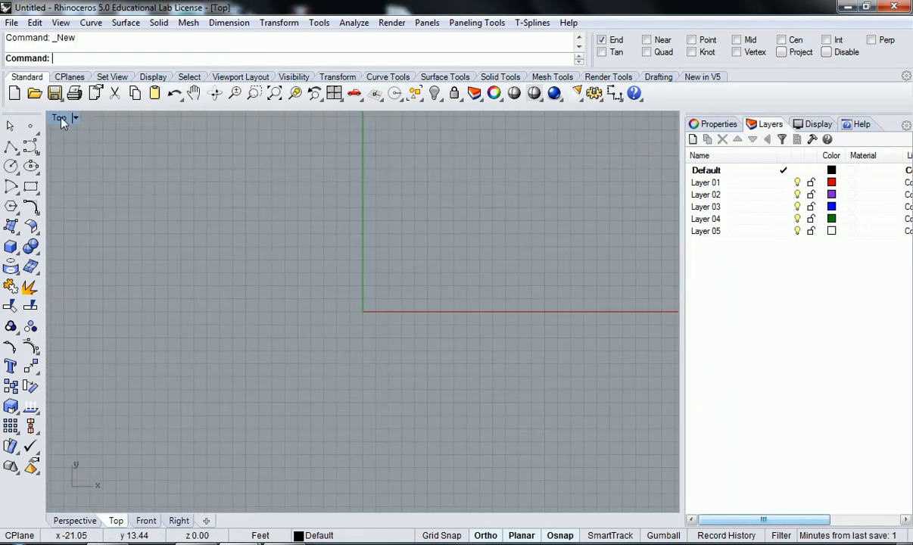
pyautogui.scroll(-8, 243, 265)
pyautogui.moveTo(434, 281); pyautogui.dragTo(359, 281, button='right')
pyautogui.moveTo(278, 257); pyautogui.dragTo(284, 289, button='right')
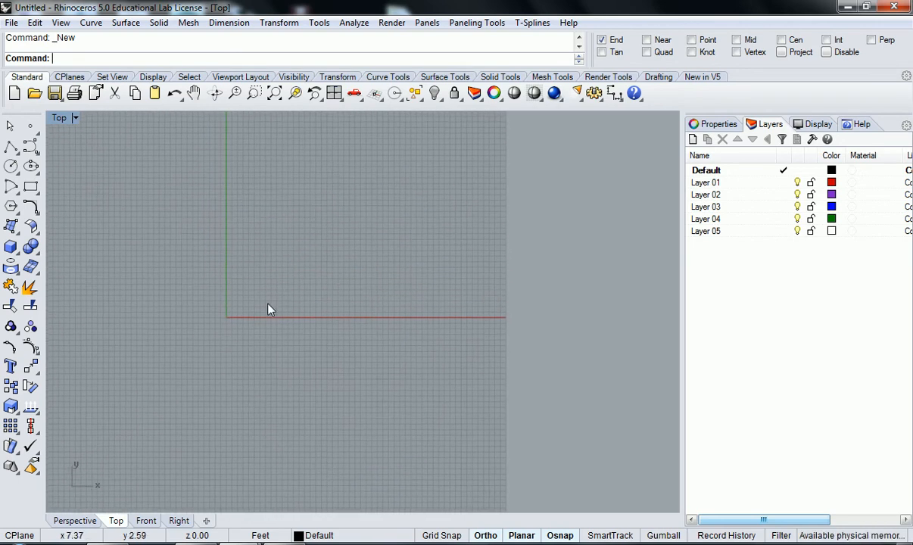
pyautogui.click(36, 151)
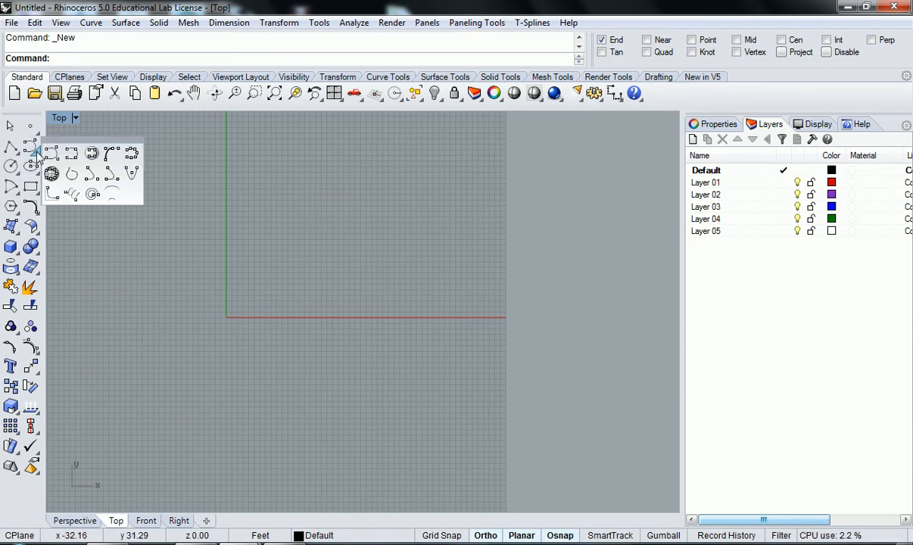
pyautogui.moveTo(64, 146); pyautogui.dragTo(99, 127)
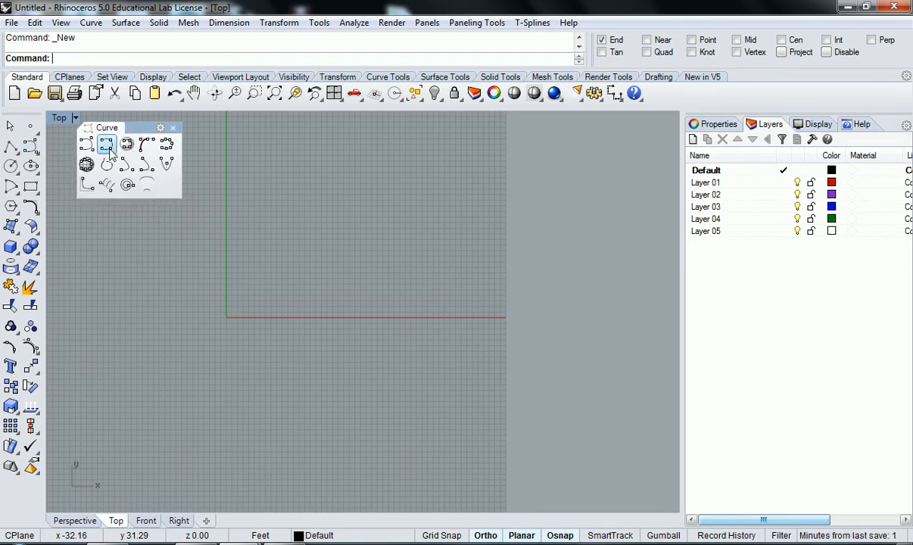
# Step: Draw a closed five-point interpolated curve above the X axis, starting at about (21.7, 5.2), with Ortho off
pyautogui.click(111, 150)
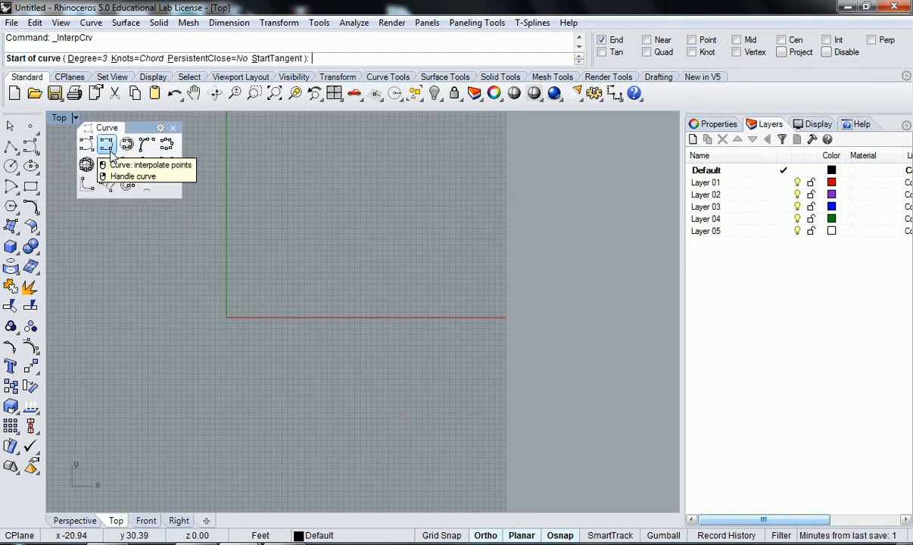
pyautogui.scroll(2, 278, 302)
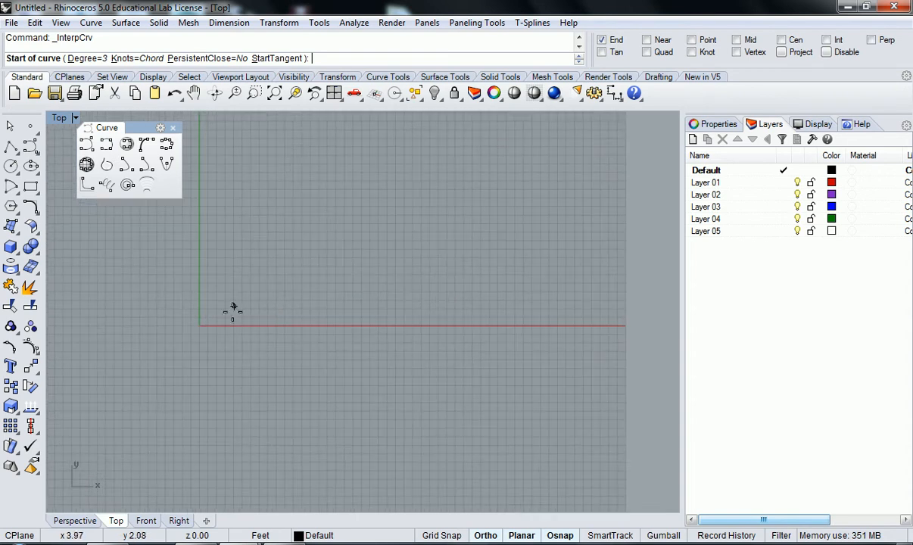
pyautogui.click(341, 327)
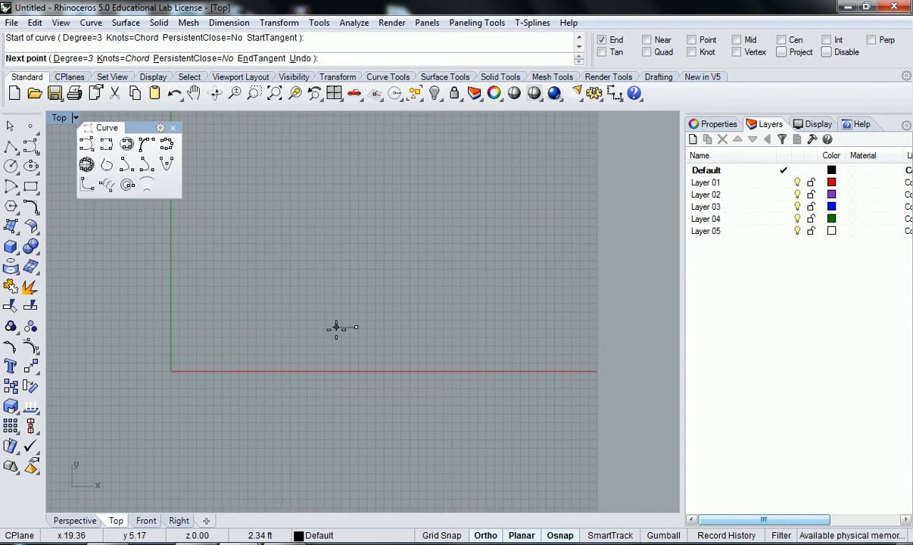
pyautogui.press('F8')
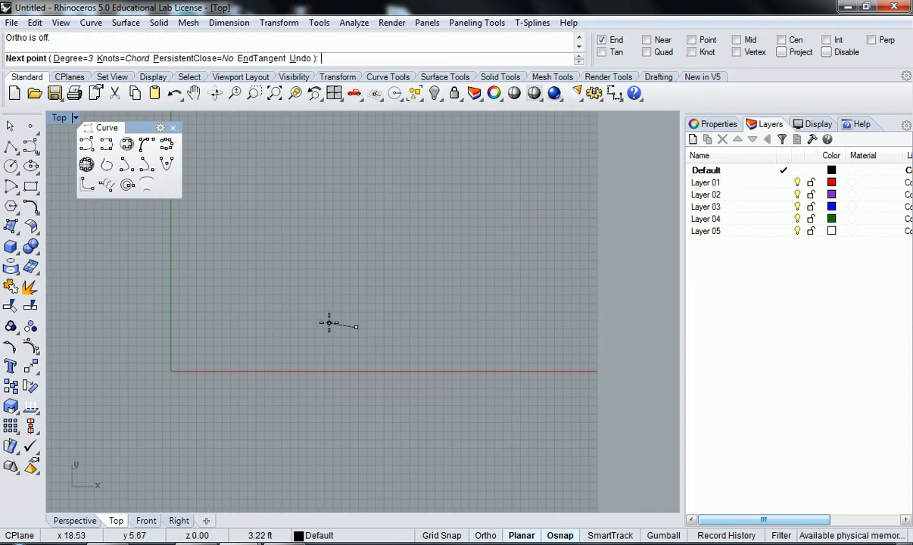
pyautogui.click(333, 317)
pyautogui.click(350, 295)
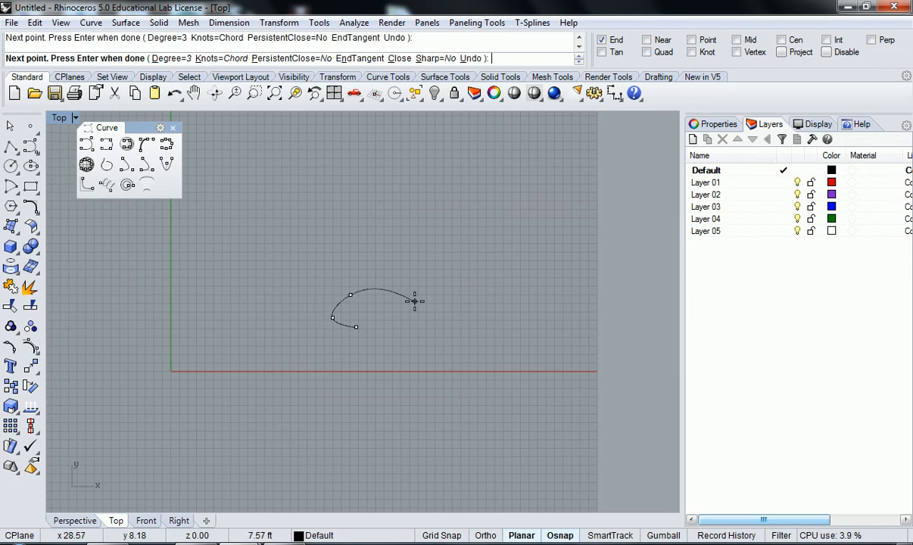
pyautogui.click(402, 303)
pyautogui.scroll(2, 393, 329)
pyautogui.click(381, 318)
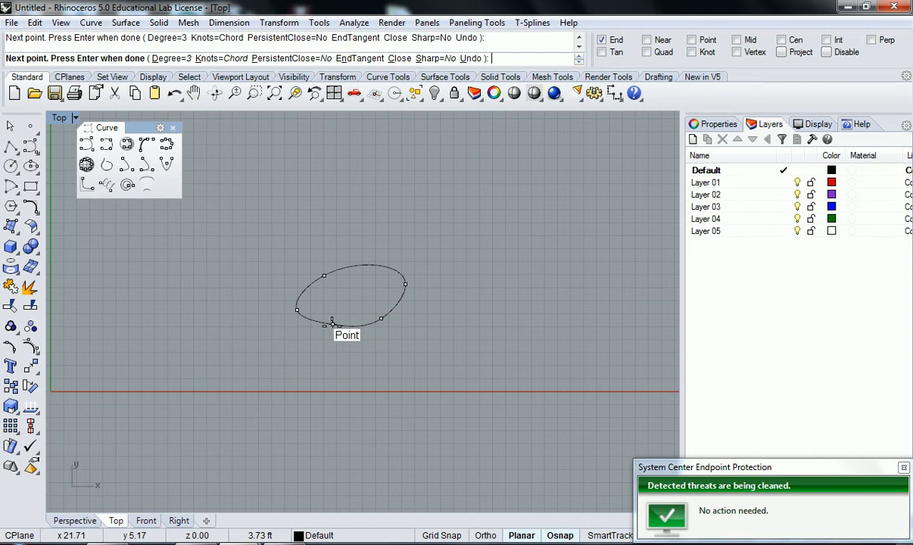
pyautogui.click(333, 325)
pyautogui.scroll(-4, 333, 340)
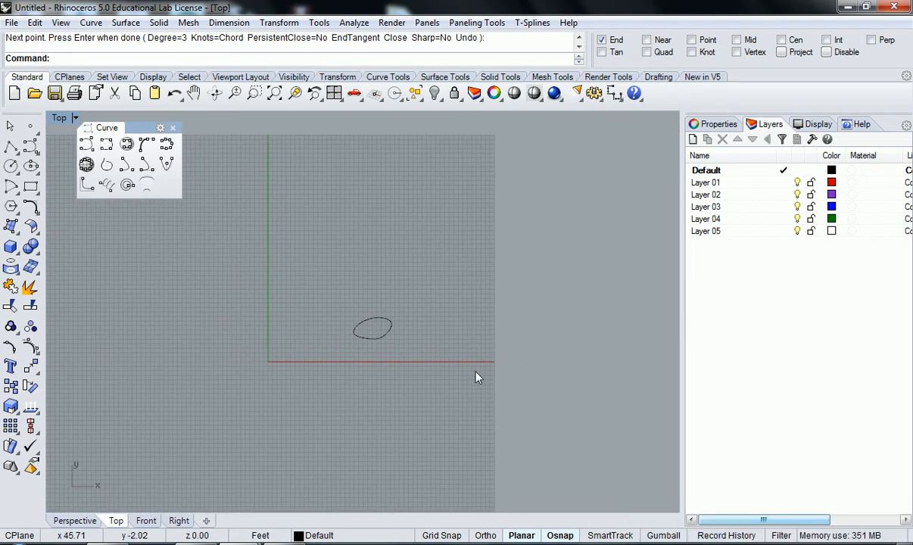
# Step: Draw a straight line from 0,0,0 along the positive X axis to just beyond the grid edge, with Ortho on
pyautogui.write('Li')
pyautogui.press('Return')
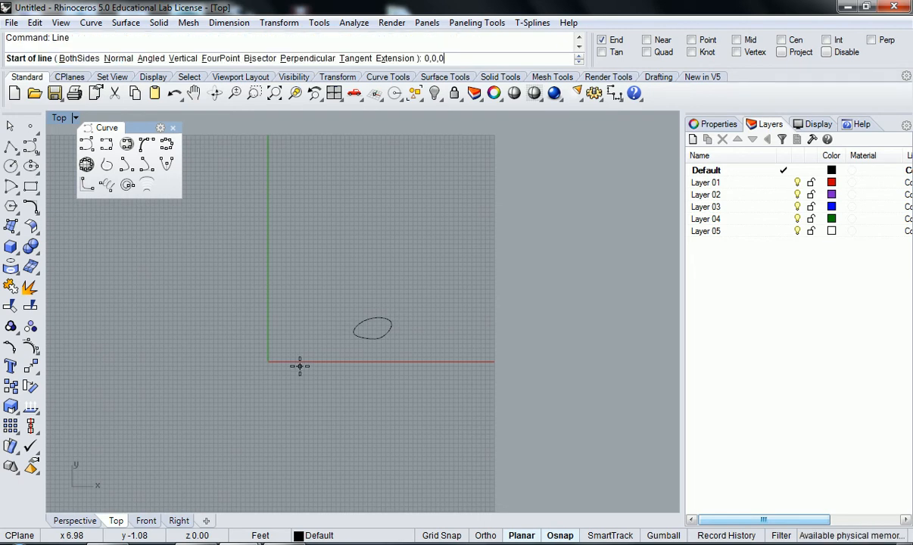
pyautogui.write('0,0,0')
pyautogui.press('Return')
pyautogui.press('F8')
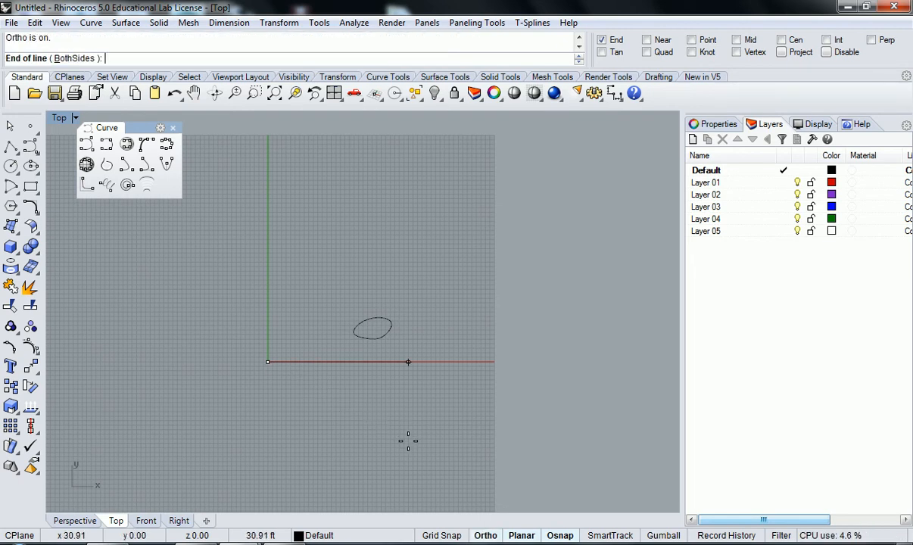
pyautogui.click(516, 391)
pyautogui.click(512, 361)
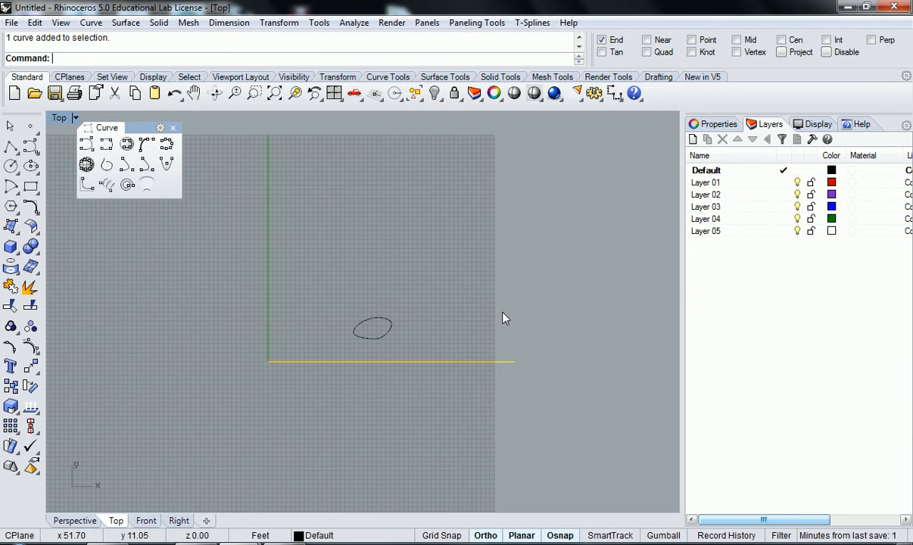
# Step: Try rebuilding the closed curve with a point count of 5 and degree 2, and undo the rebuild
pyautogui.scroll(6, 387, 350)
pyautogui.click(366, 346)
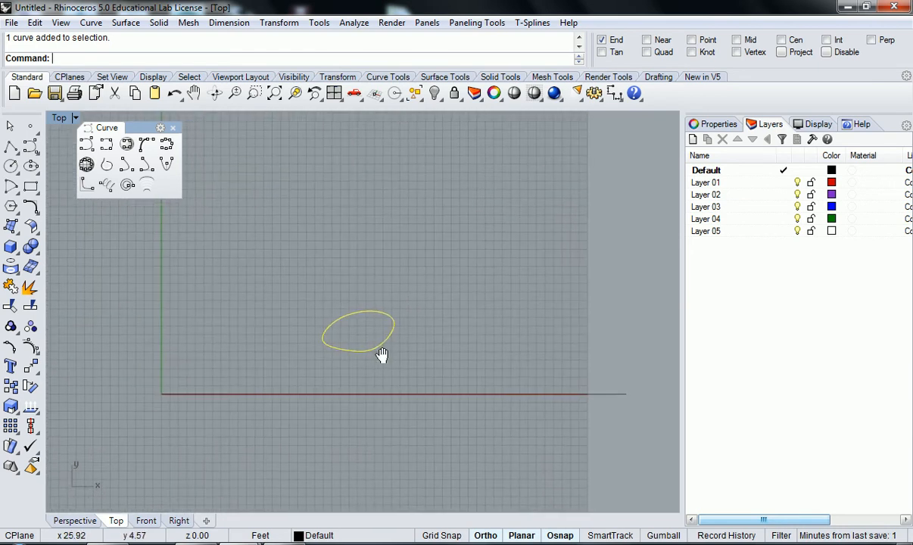
pyautogui.scroll(2, 367, 349)
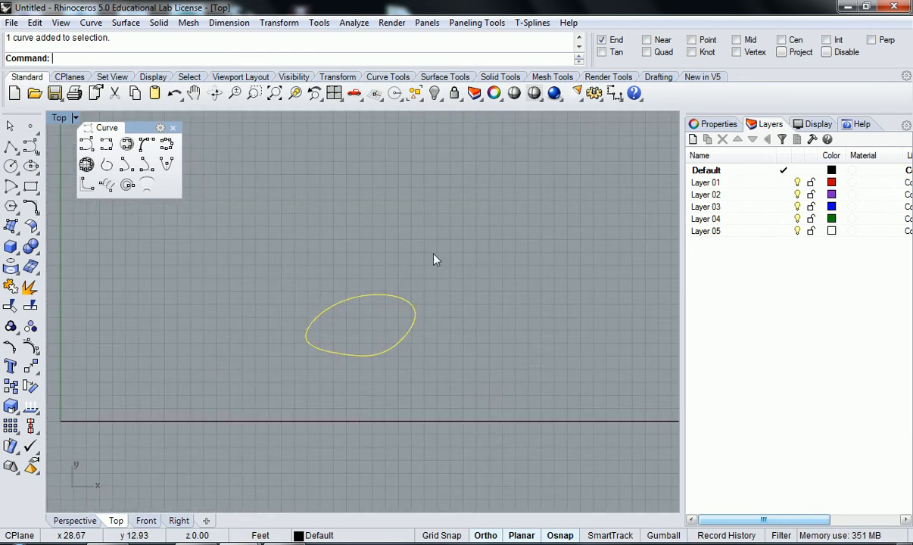
pyautogui.click(265, 335)
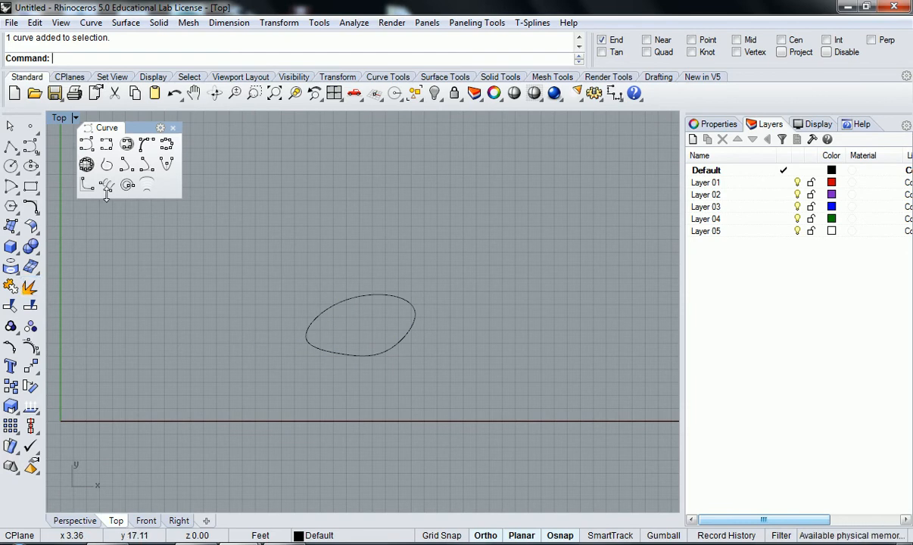
pyautogui.click(318, 328)
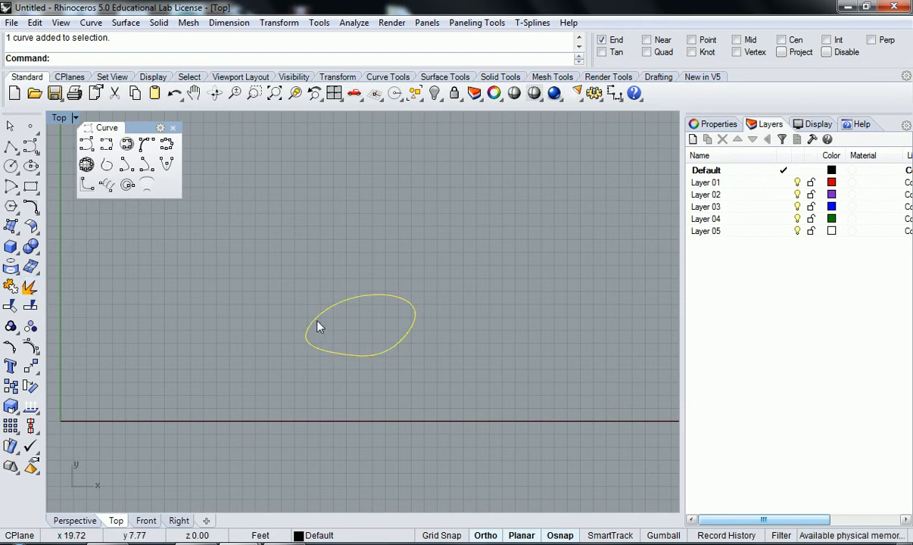
pyautogui.write('Rebuild')
pyautogui.press('Return')
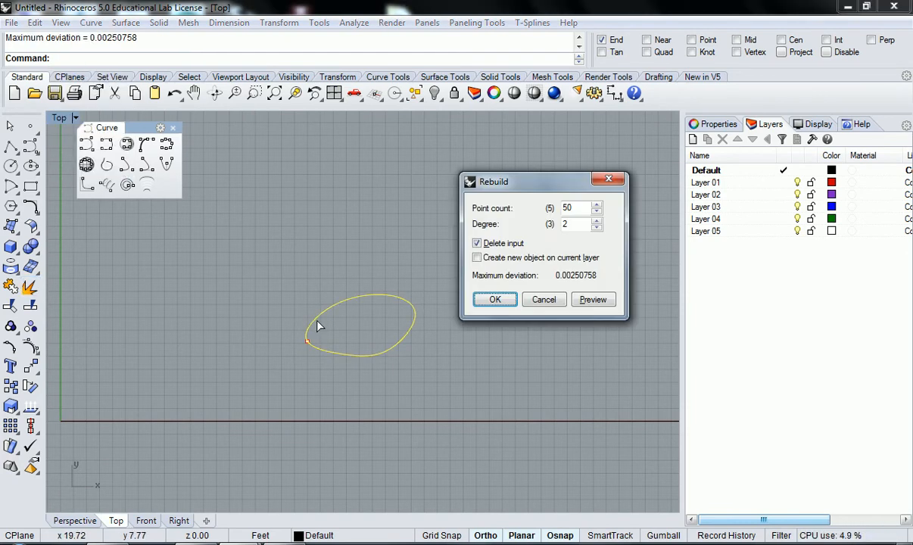
pyautogui.doubleClick(565, 208)
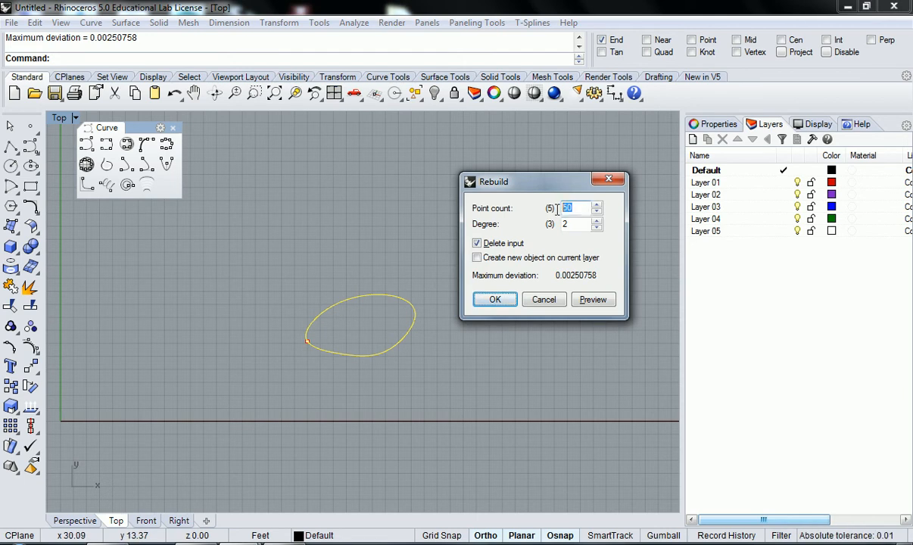
pyautogui.click(590, 300)
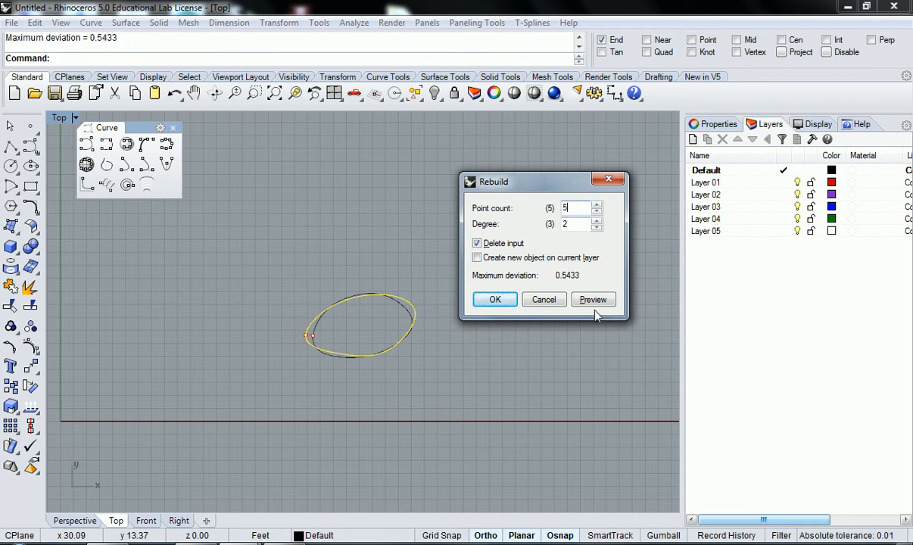
pyautogui.click(489, 301)
pyautogui.hotkey('ctrl', 'z')
pyautogui.click(487, 306)
# Step: Draw a smaller closed interpolated curve inside the first one, starting at about (24, 6.5), with Ortho off
pyautogui.scroll(-4, 362, 317)
pyautogui.moveTo(355, 314); pyautogui.dragTo(401, 318, button='right')
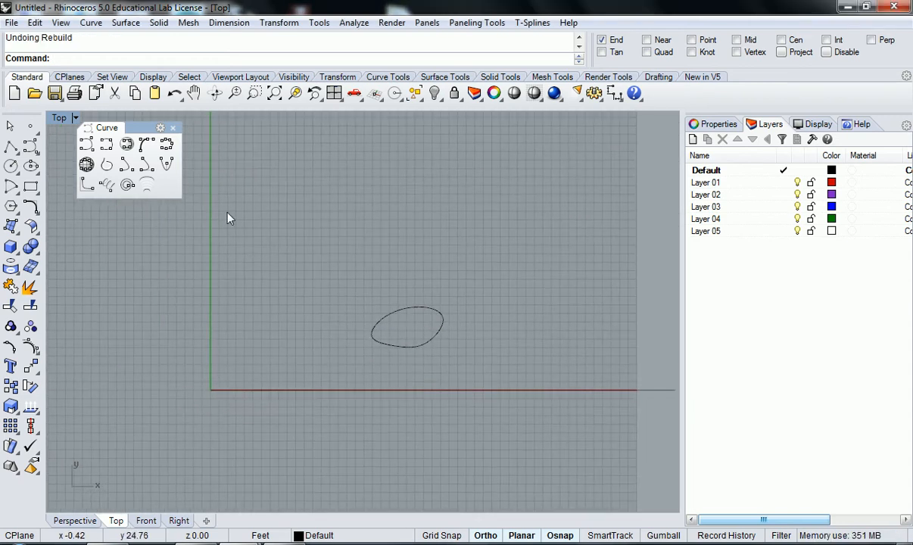
pyautogui.moveTo(382, 283); pyautogui.dragTo(374, 294, button='right')
pyautogui.moveTo(388, 359); pyautogui.dragTo(350, 354, button='right')
pyautogui.scroll(4, 362, 345)
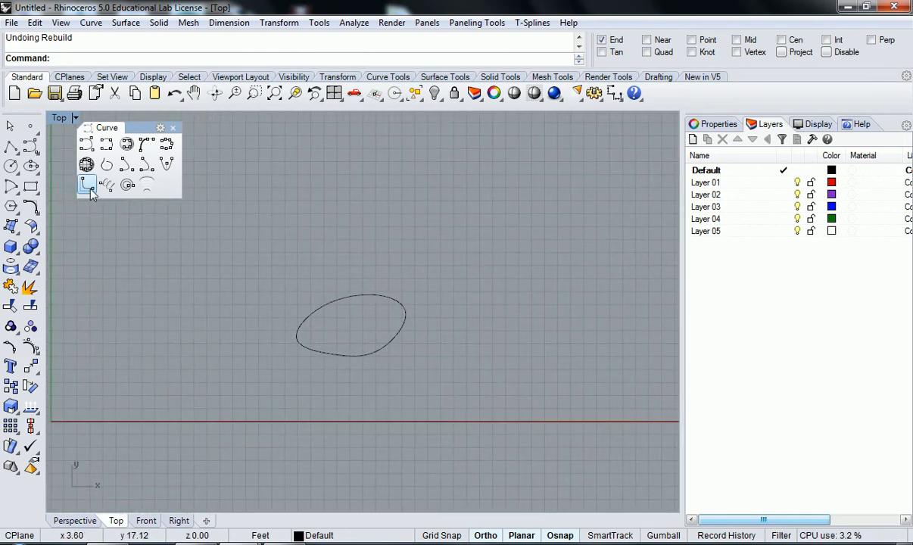
pyautogui.click(110, 148)
pyautogui.scroll(3, 356, 339)
pyautogui.click(367, 325)
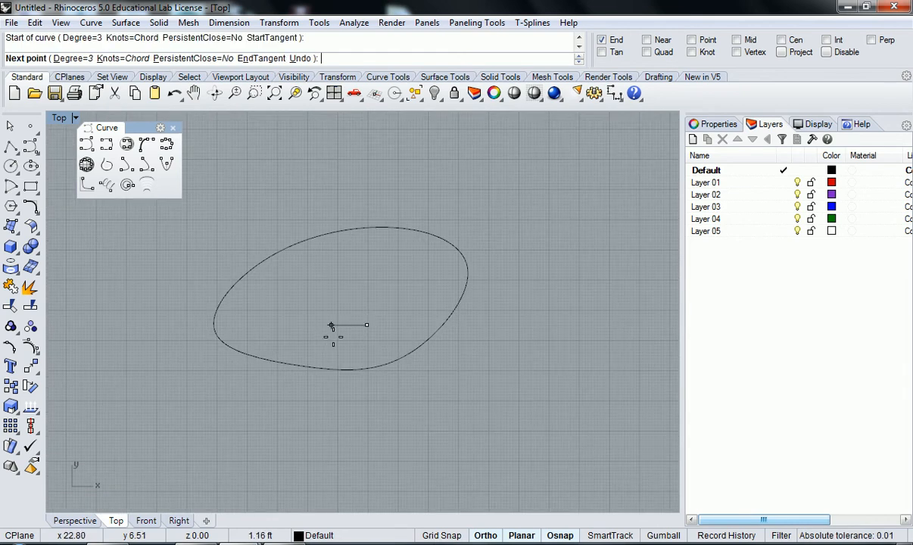
pyautogui.click(334, 336)
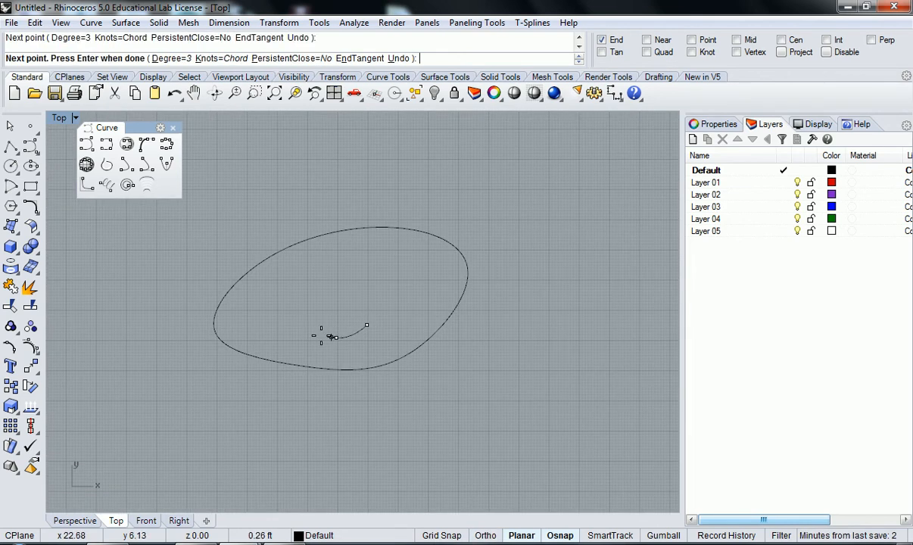
pyautogui.click(277, 324)
pyautogui.click(287, 278)
pyautogui.click(393, 267)
pyautogui.hotkey('ctrl', 'z')
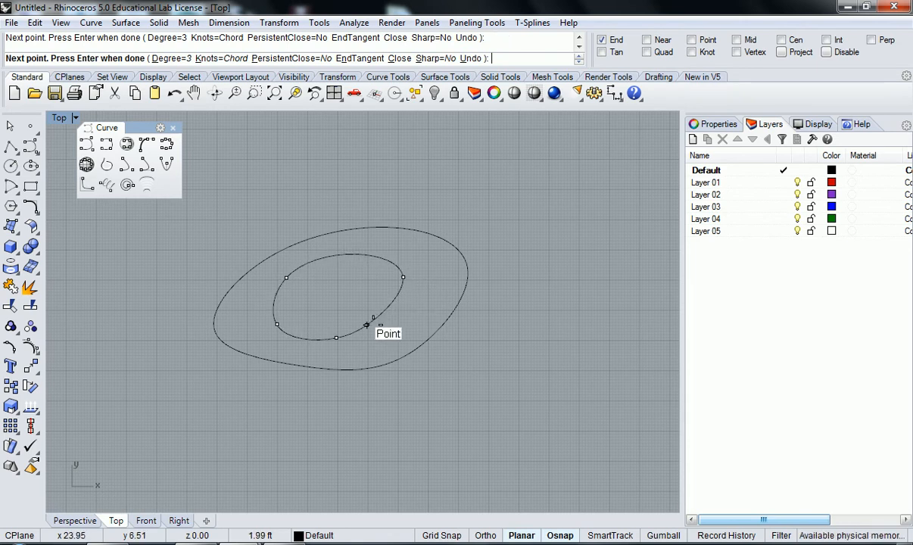
pyautogui.click(368, 327)
# Step: Draw a six-point closed interpolated curve around the two existing closed curves, starting at about (22.7, 3.5)
pyautogui.scroll(-3, 371, 331)
pyautogui.scroll(-4, 356, 313)
pyautogui.moveTo(370, 331)
pyautogui.mouseDown(button='right')
pyautogui.moveTo(387, 306)
pyautogui.moveTo(382, 318)
pyautogui.mouseUp(button='right')
pyautogui.scroll(6, 392, 329)
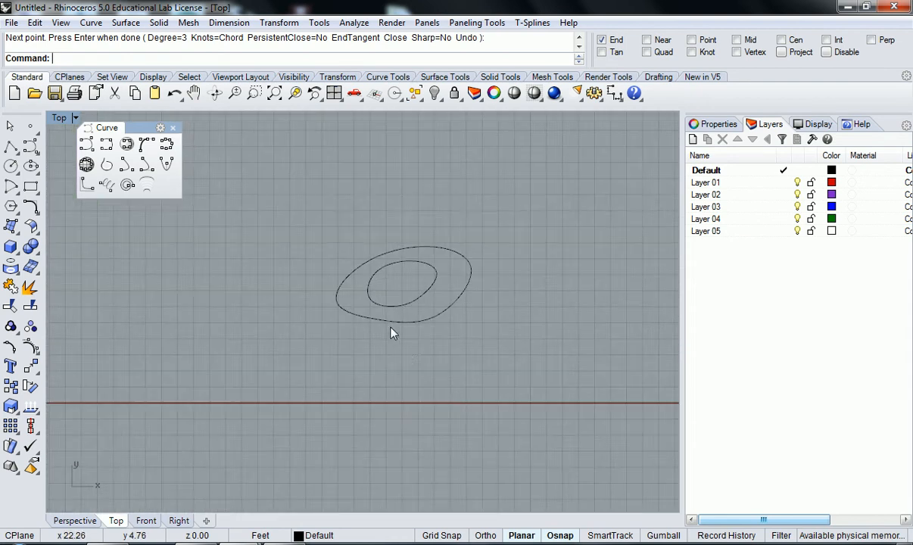
pyautogui.rightClick(398, 353)
pyautogui.moveTo(399, 355); pyautogui.dragTo(381, 378, button='right')
pyautogui.click(378, 372)
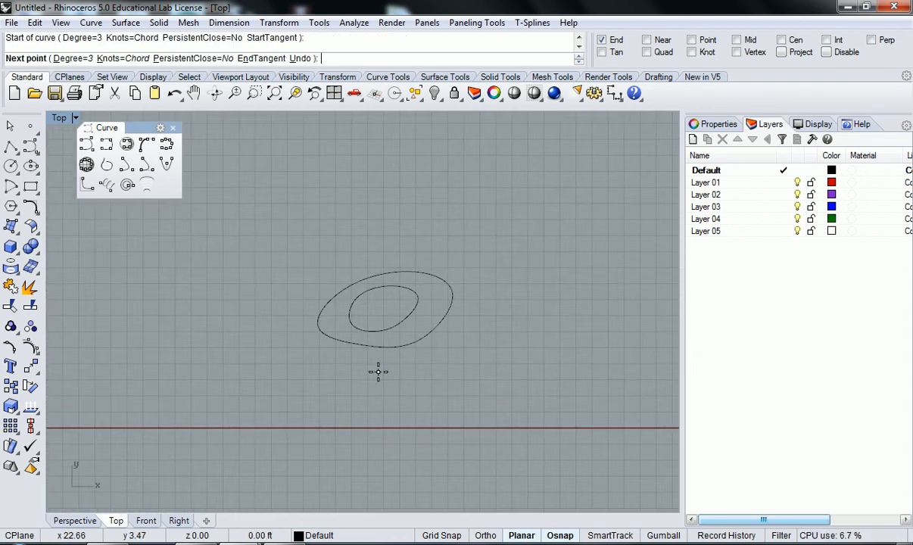
pyautogui.click(313, 357)
pyautogui.click(289, 287)
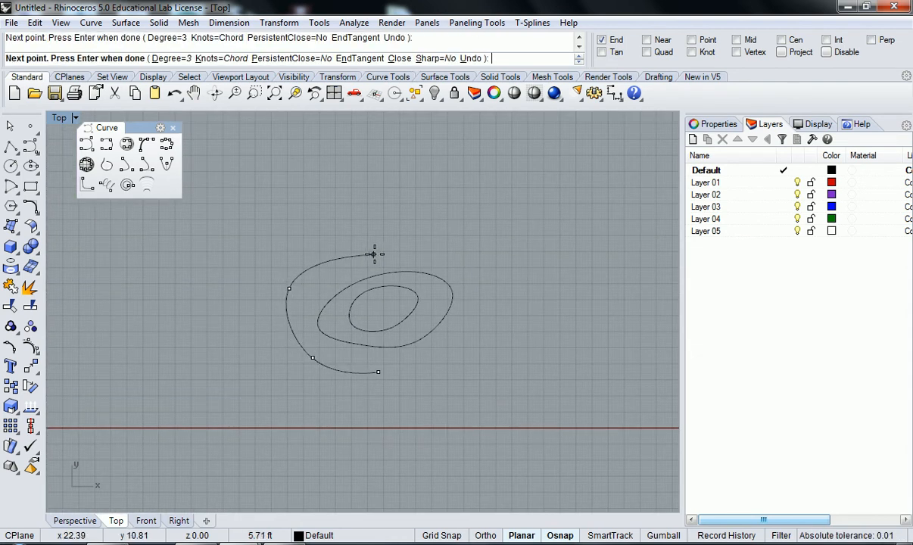
pyautogui.click(409, 245)
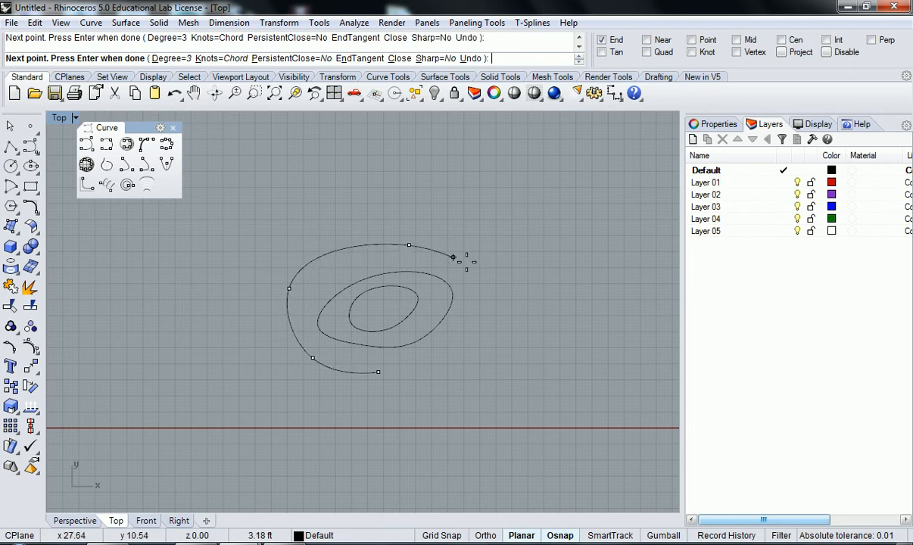
pyautogui.click(497, 279)
pyautogui.click(464, 348)
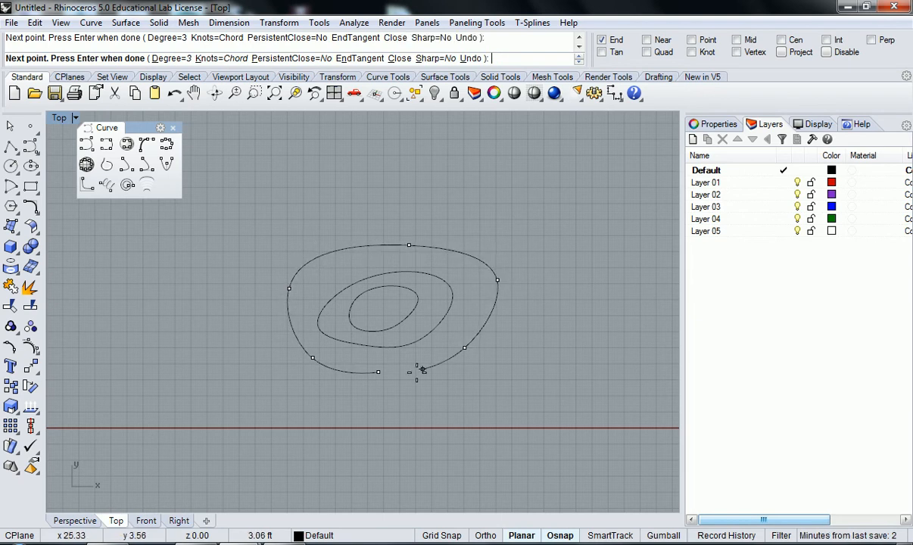
pyautogui.click(382, 374)
# Step: Draw a larger seven-point closed interpolated curve around the three nested curves, starting at about (22.2, 2.1)
pyautogui.moveTo(316, 367); pyautogui.dragTo(320, 355, button='right')
pyautogui.rightClick(341, 369)
pyautogui.click(375, 381)
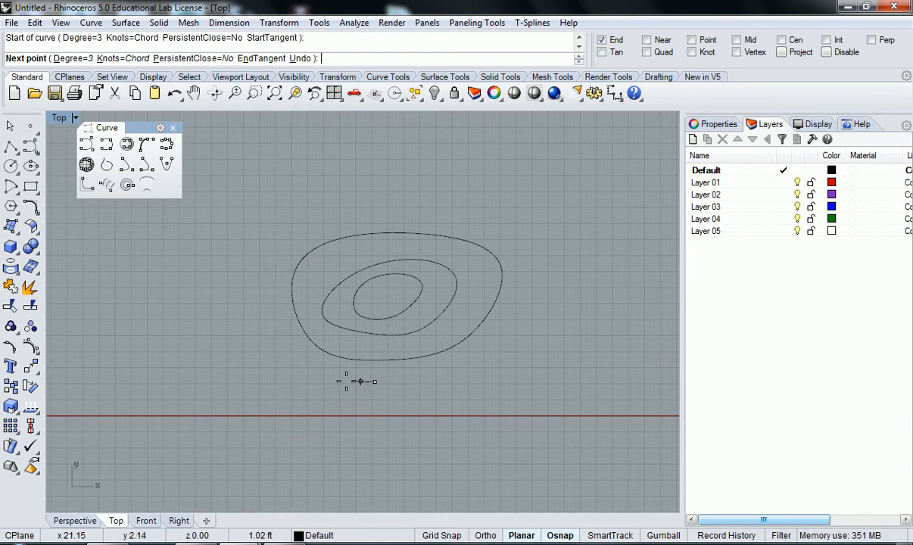
pyautogui.click(287, 374)
pyautogui.click(234, 292)
pyautogui.click(302, 224)
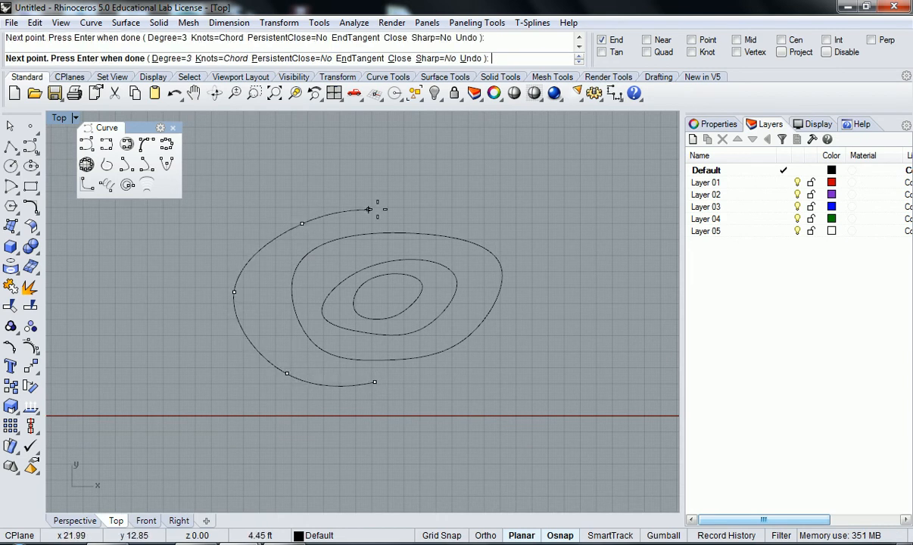
pyautogui.click(508, 209)
pyautogui.click(565, 296)
pyautogui.click(477, 388)
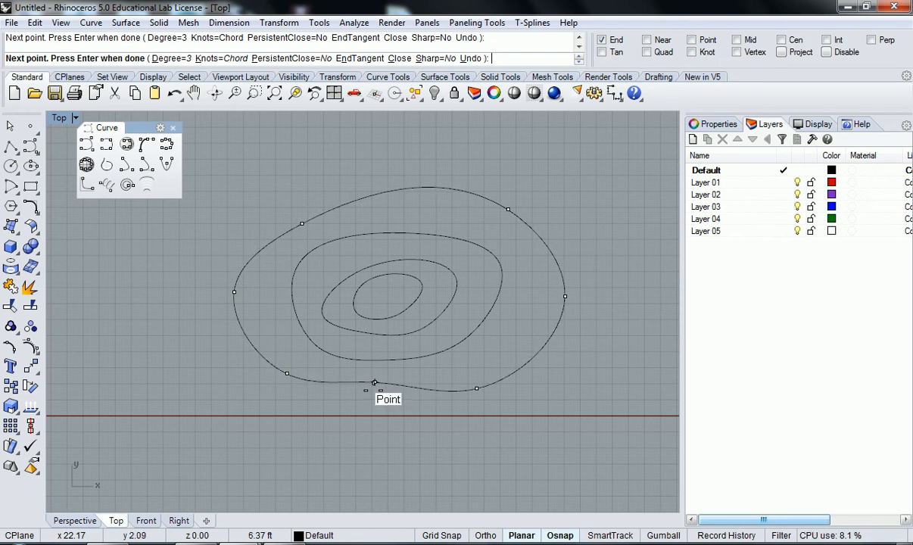
pyautogui.click(375, 383)
# Step: Draw the outermost closed interpolated curve around the four nested curves, starting just above the X axis and re-placing its second point
pyautogui.moveTo(309, 385); pyautogui.dragTo(347, 350, button='right')
pyautogui.scroll(-4, 344, 342)
pyautogui.scroll(6, 356, 355)
pyautogui.rightClick(379, 363)
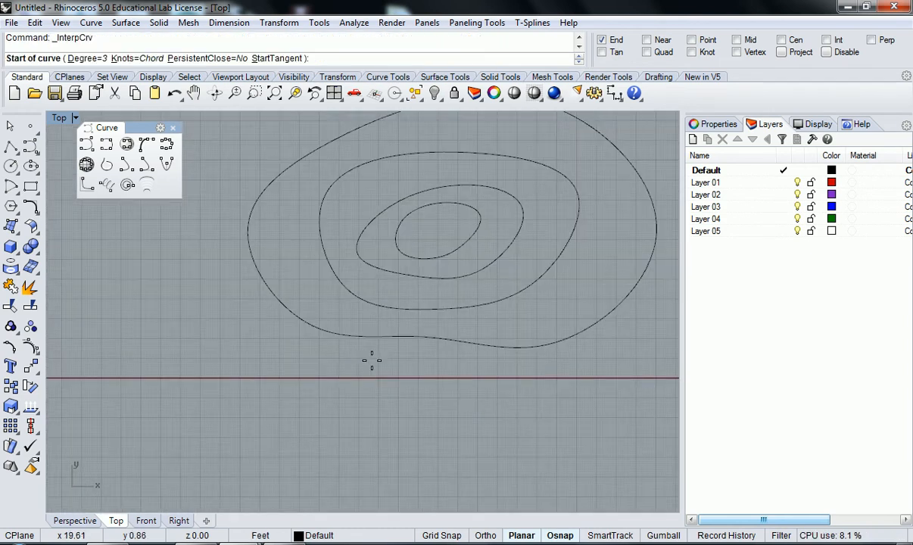
pyautogui.click(398, 368)
pyautogui.scroll(-4, 370, 370)
pyautogui.click(277, 355)
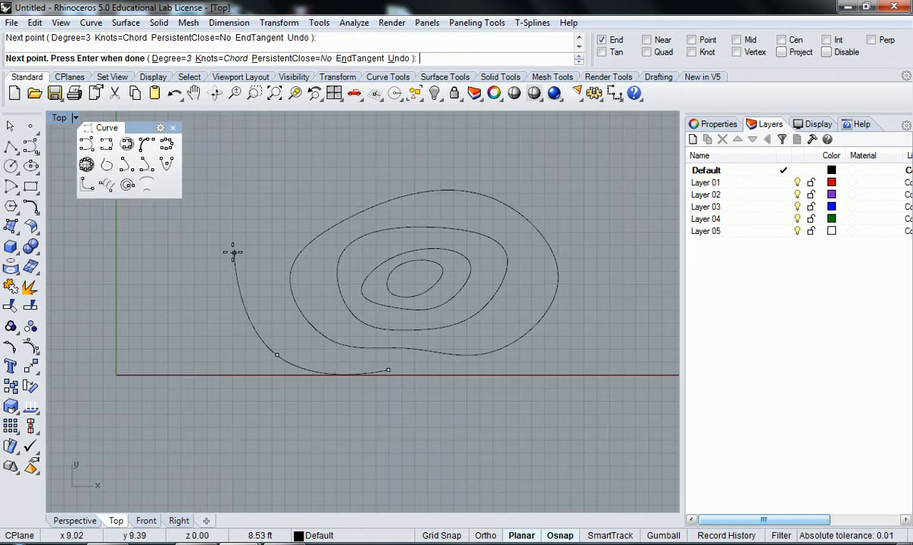
pyautogui.hotkey('ctrl', 'z')
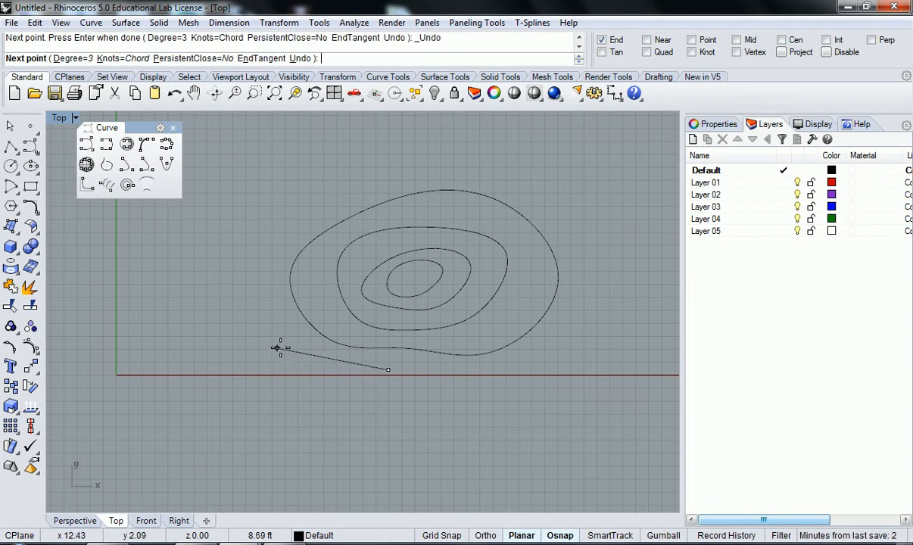
pyautogui.click(284, 350)
pyautogui.click(266, 343)
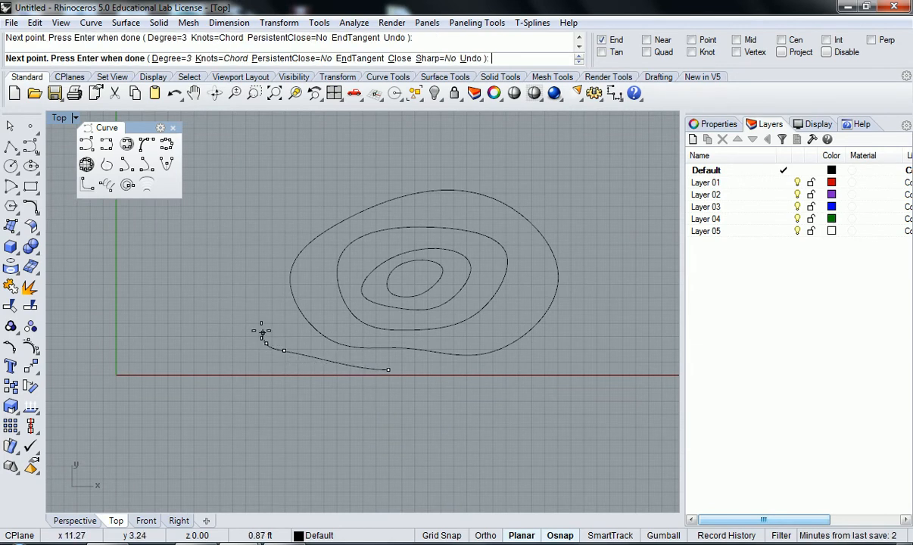
pyautogui.click(256, 272)
pyautogui.click(325, 193)
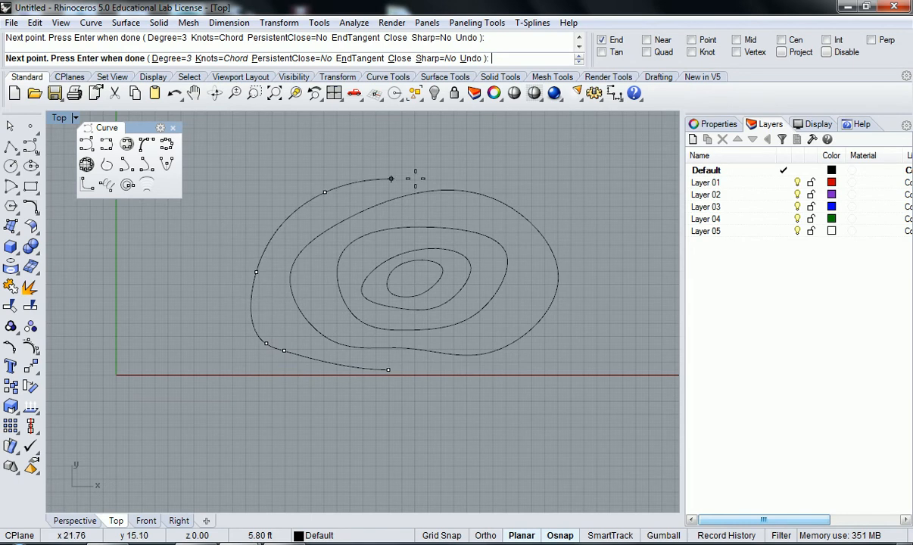
pyautogui.click(525, 179)
pyautogui.click(602, 276)
pyautogui.click(574, 336)
pyautogui.click(389, 370)
pyautogui.rightClick(429, 350)
pyautogui.press('Escape')
pyautogui.scroll(-3, 393, 319)
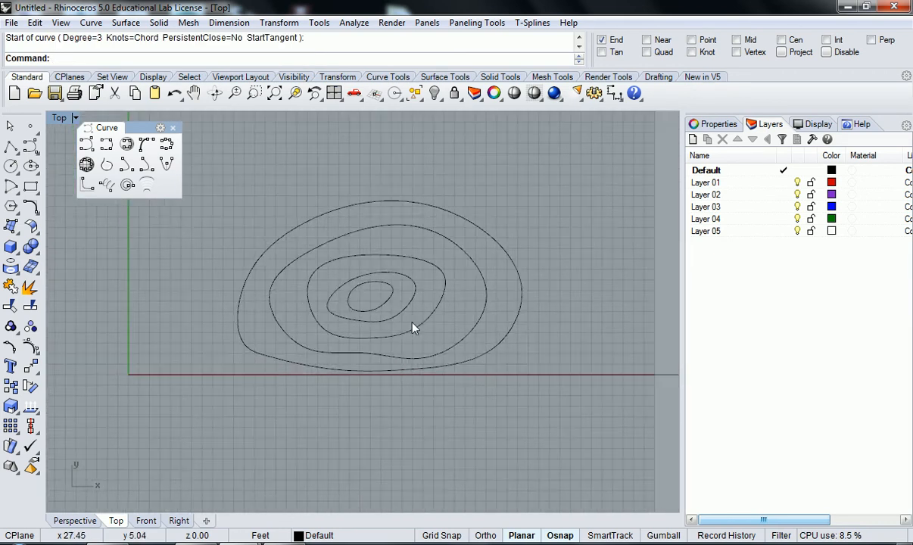
pyautogui.click(512, 367)
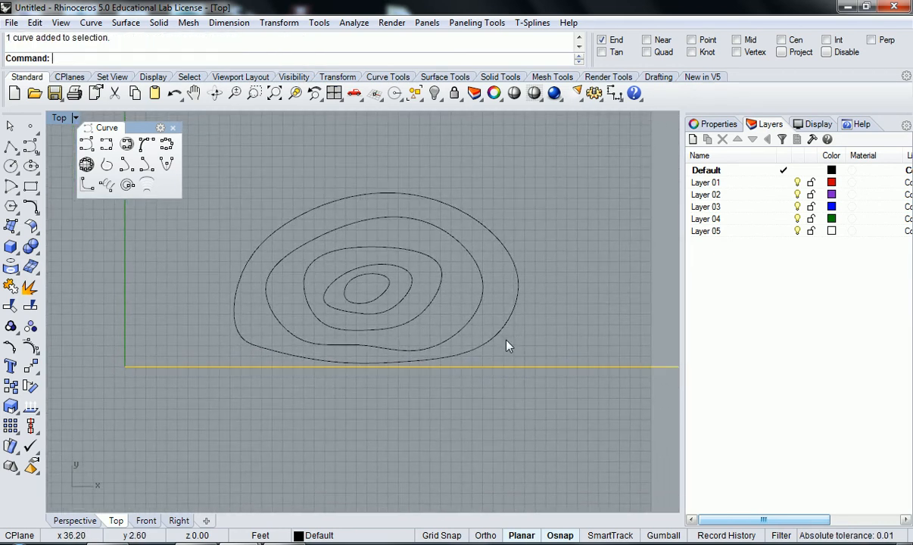
pyautogui.scroll(-3, 447, 393)
pyautogui.scroll(5, 394, 380)
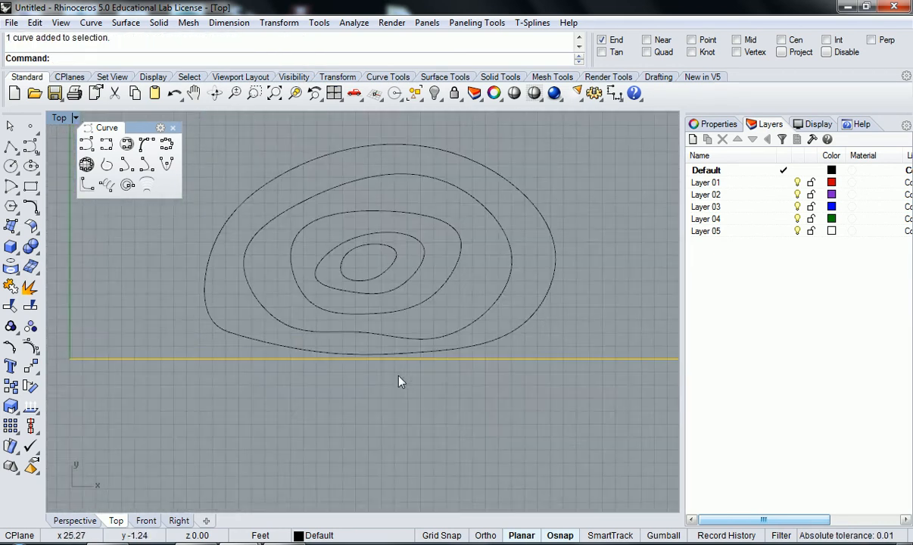
pyautogui.moveTo(401, 382)
pyautogui.mouseDown(button='right')
pyautogui.moveTo(402, 400)
pyautogui.moveTo(428, 381)
pyautogui.moveTo(413, 392)
pyautogui.moveTo(424, 387)
pyautogui.moveTo(396, 376)
pyautogui.mouseUp(button='right')
pyautogui.scroll(-2, 414, 392)
pyautogui.scroll(2, 402, 379)
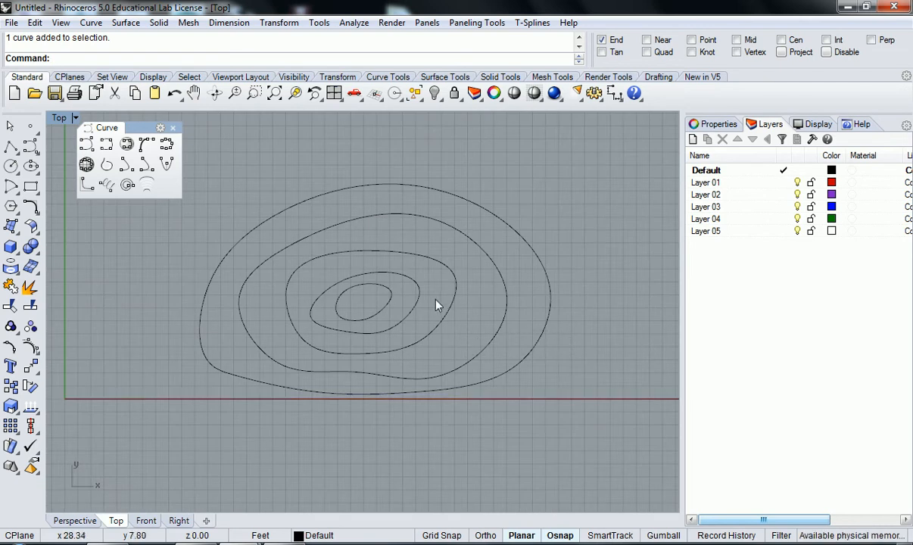
# Step: Rebuild the outermost closed curve with a point count of 7 and degree 7, deleting the input curve
pyautogui.write('Reb')
pyautogui.press('Return')
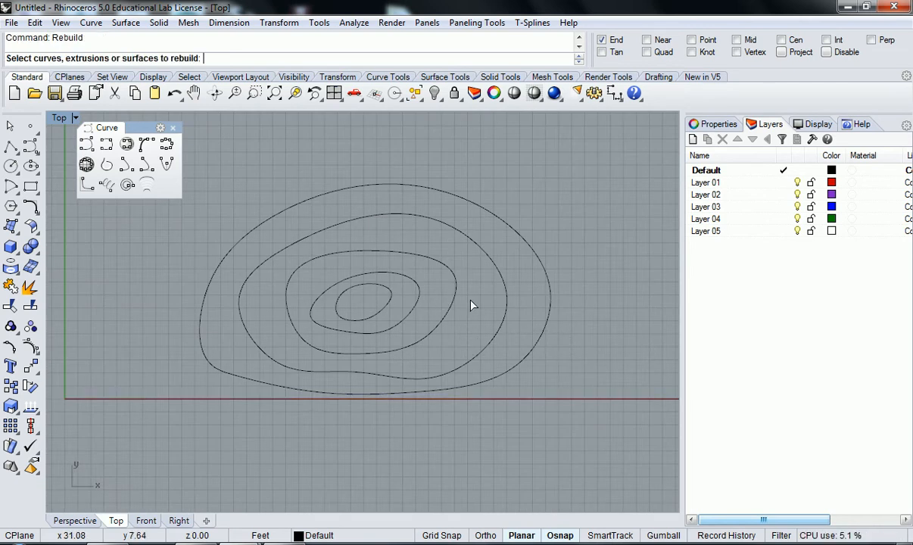
pyautogui.click(549, 295)
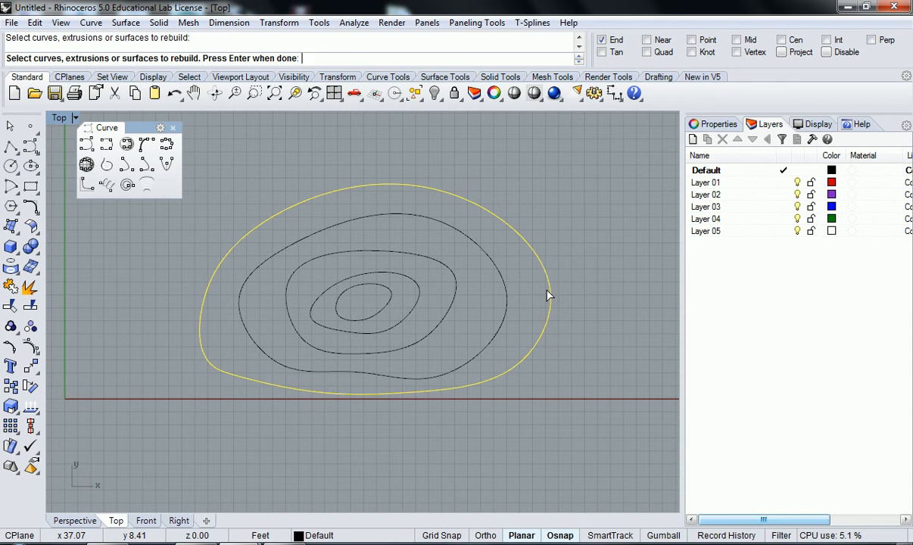
pyautogui.press('Return')
pyautogui.moveTo(519, 185); pyautogui.dragTo(652, 173)
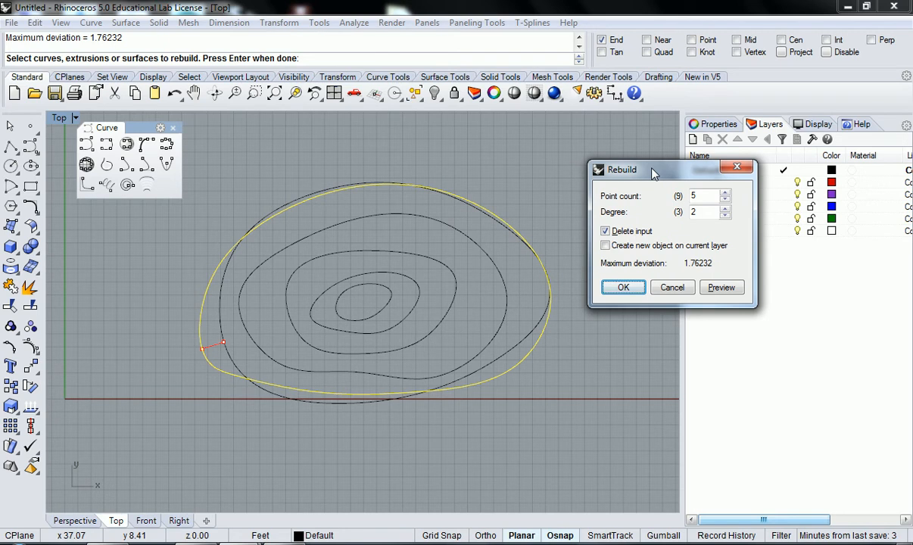
pyautogui.click(725, 209)
pyautogui.click(725, 209)
pyautogui.click(726, 210)
pyautogui.click(725, 194)
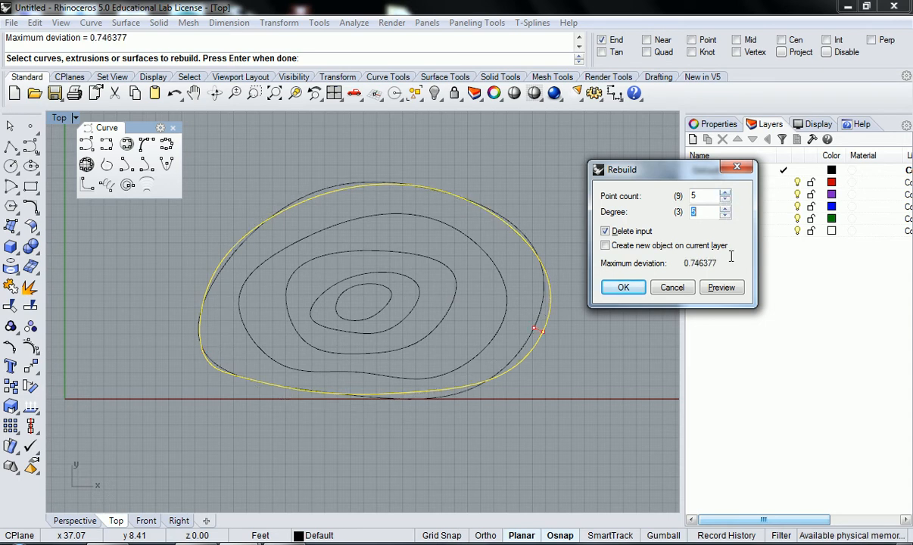
pyautogui.click(721, 289)
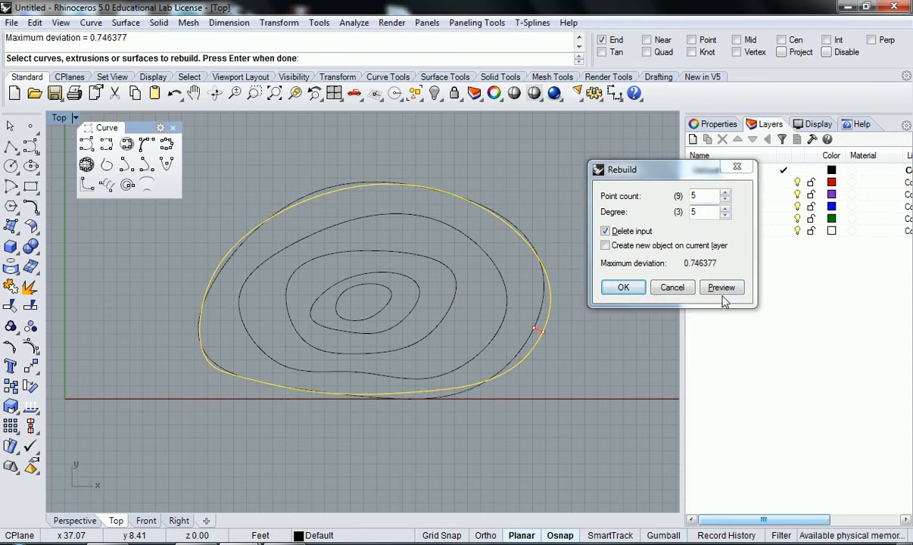
pyautogui.click(725, 194)
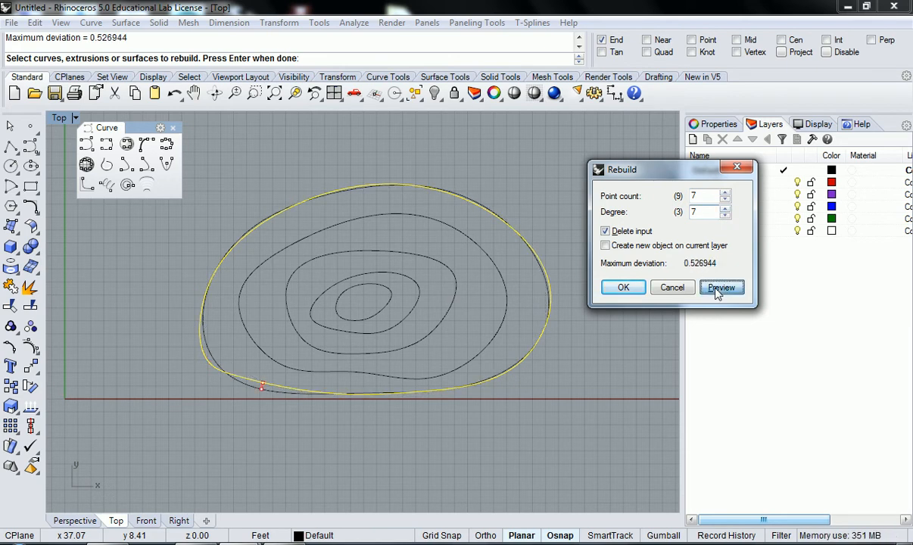
pyautogui.click(633, 293)
# Step: Show the control points of the rebuilt outermost curve to examine their layout, and hide them again
pyautogui.moveTo(379, 351); pyautogui.dragTo(389, 326, button='right')
pyautogui.click(232, 326)
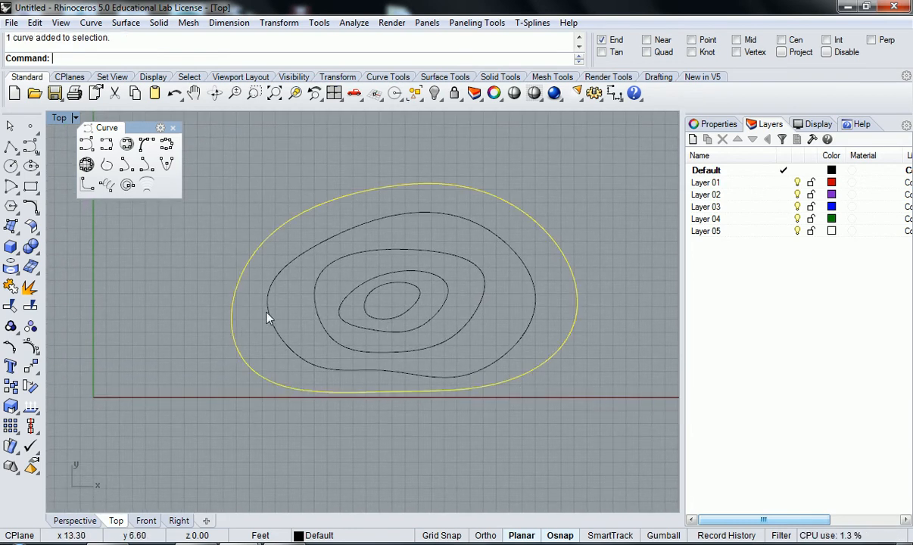
pyautogui.click(30, 346)
pyautogui.moveTo(241, 316); pyautogui.dragTo(305, 332, button='right')
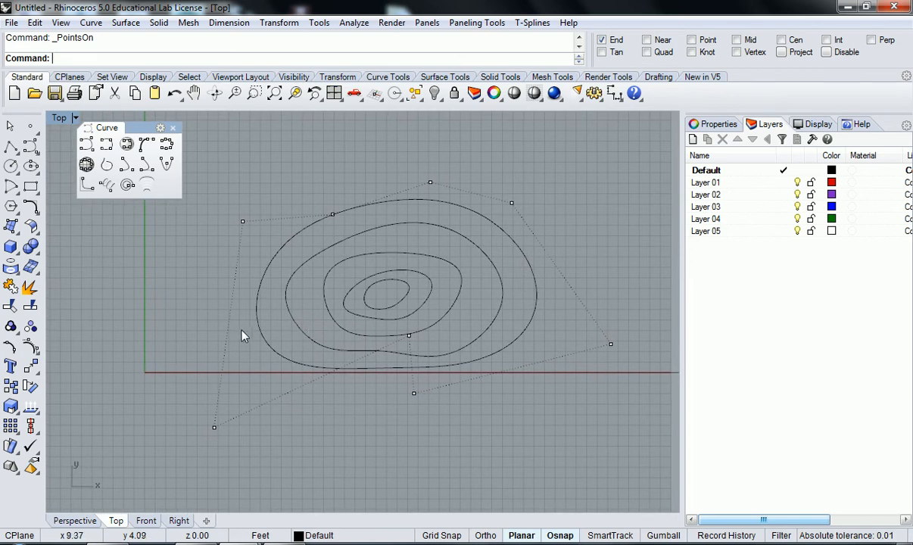
pyautogui.moveTo(245, 332); pyautogui.dragTo(222, 341, button='right')
pyautogui.press('Escape')
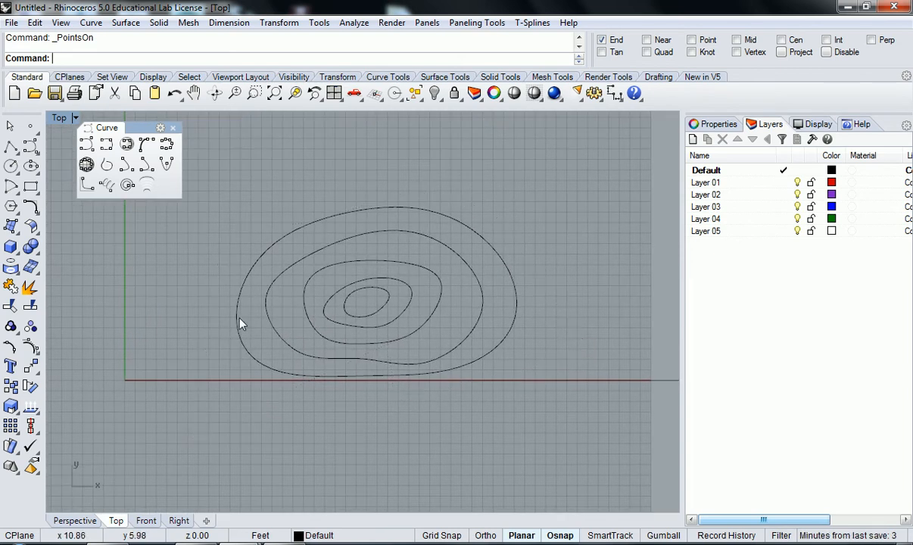
# Step: Rebuild the outermost closed curve again with a reduced point count, keeping degree 7 and deleting the input
pyautogui.write('Rebuild')
pyautogui.press('Return')
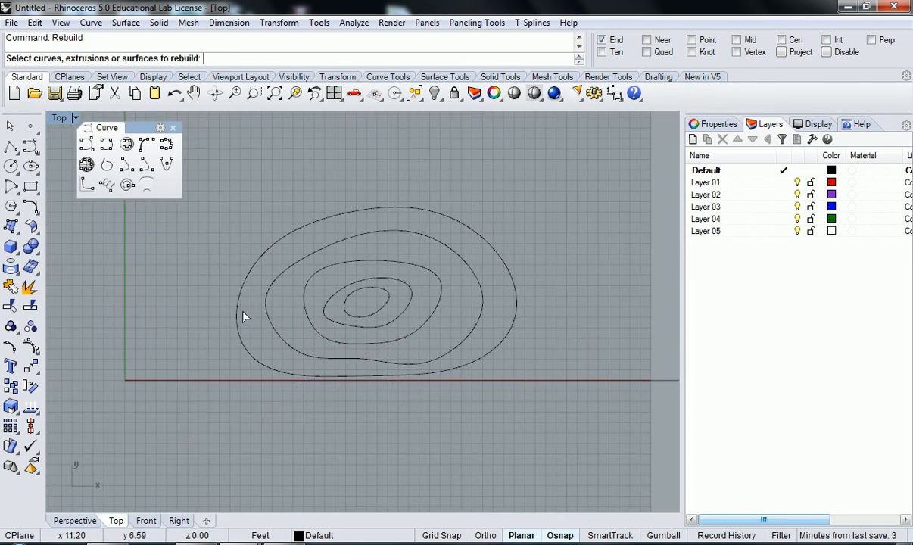
pyautogui.click(239, 315)
pyautogui.press('Return')
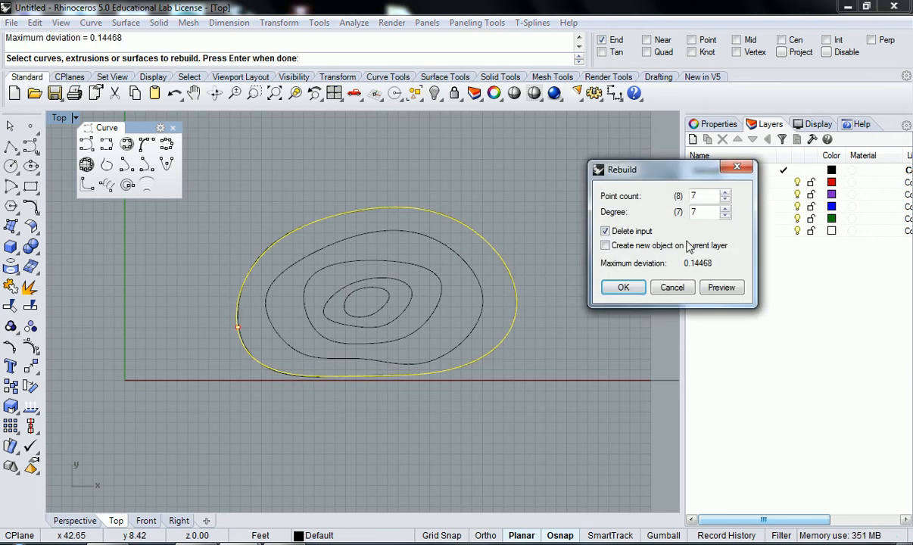
pyautogui.click(726, 200)
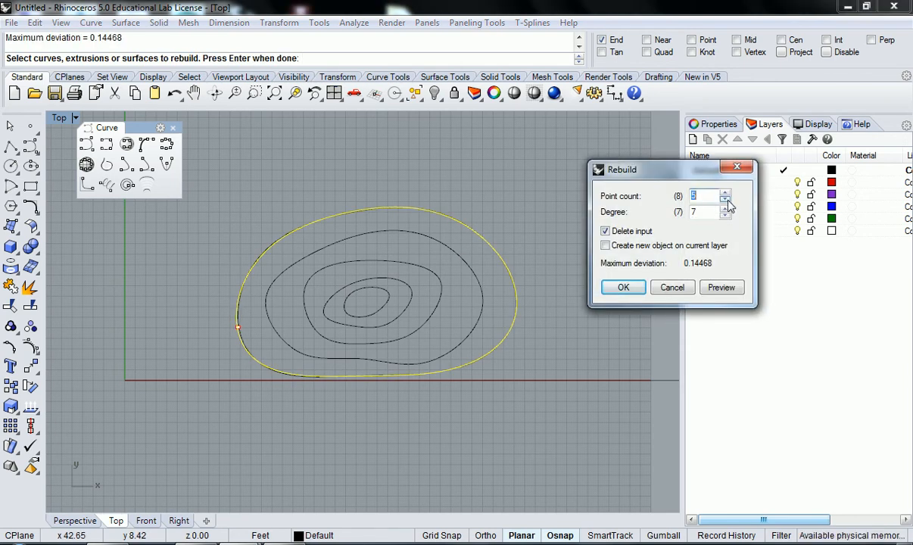
pyautogui.click(623, 287)
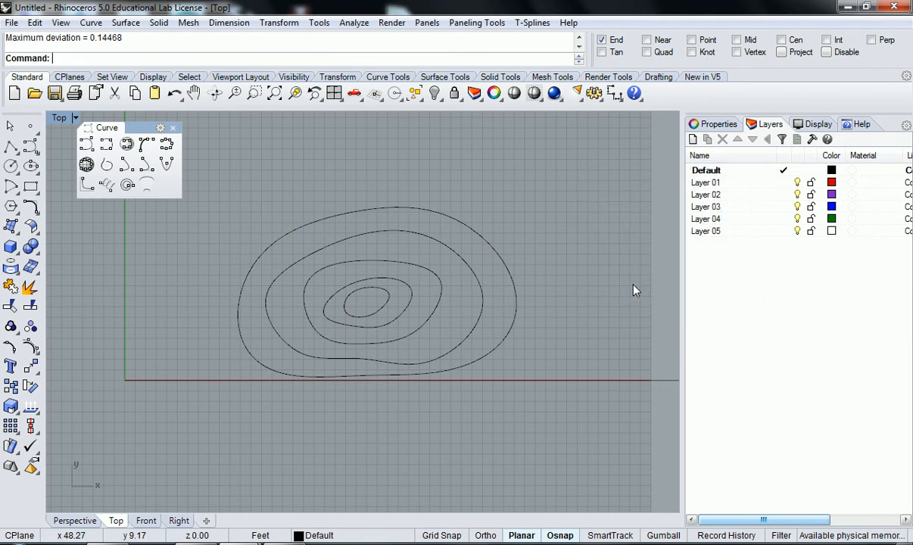
# Step: Examine the control points of the outermost curve after the second rebuild, and hide them again
pyautogui.click(512, 319)
pyautogui.click(34, 349)
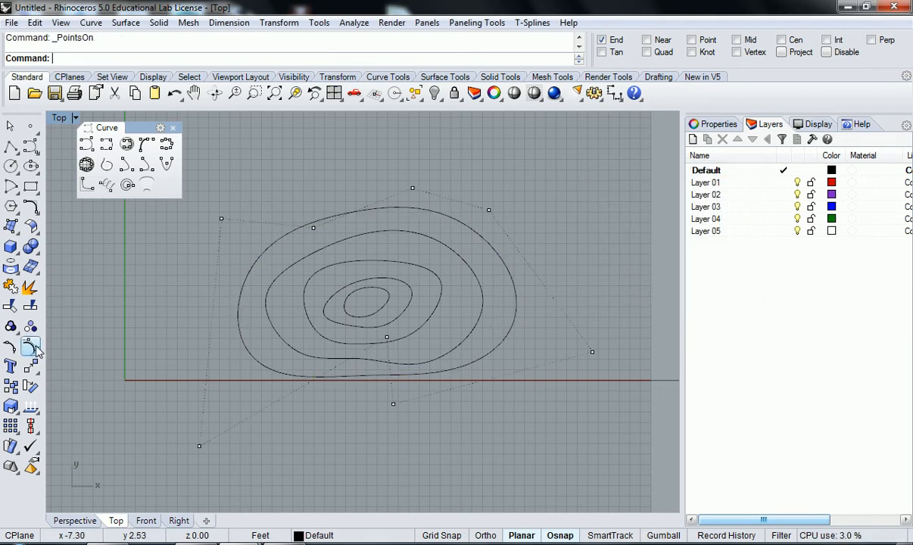
pyautogui.moveTo(265, 353); pyautogui.dragTo(293, 351, button='right')
pyautogui.press('Escape')
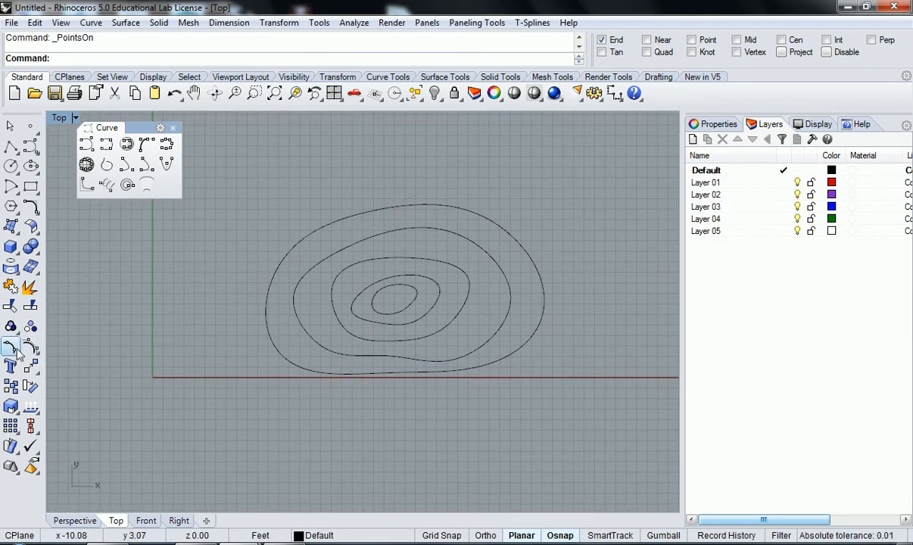
# Step: Show the edit points of the outermost curve for inspection, and turn off their display
pyautogui.click(12, 349)
pyautogui.click(272, 342)
pyautogui.rightClick(270, 343)
pyautogui.moveTo(348, 341)
pyautogui.mouseDown(button='right')
pyautogui.moveTo(333, 335)
pyautogui.moveTo(347, 328)
pyautogui.moveTo(339, 330)
pyautogui.mouseUp(button='right')
pyautogui.scroll(2, 354, 319)
pyautogui.moveTo(348, 322); pyautogui.dragTo(344, 331, button='right')
# Step: Rebuild the closed curve just inside the outermost one with 8 points and degree 7, deleting the input
pyautogui.write('ebuild')
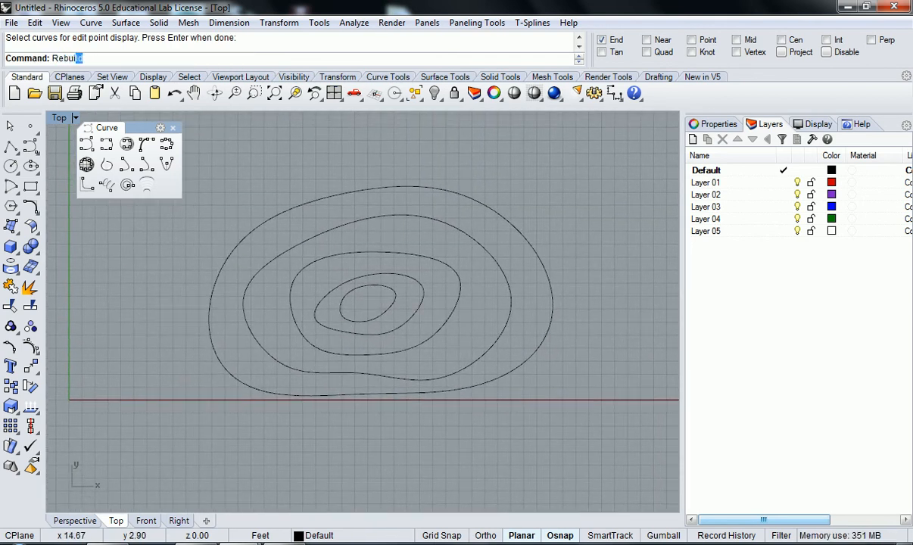
pyautogui.press('Return')
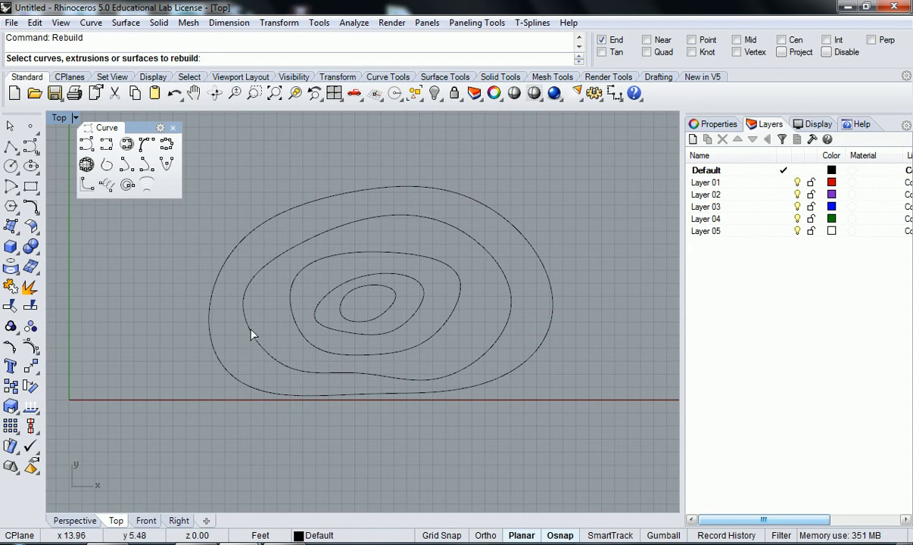
pyautogui.click(253, 332)
pyautogui.press('Return')
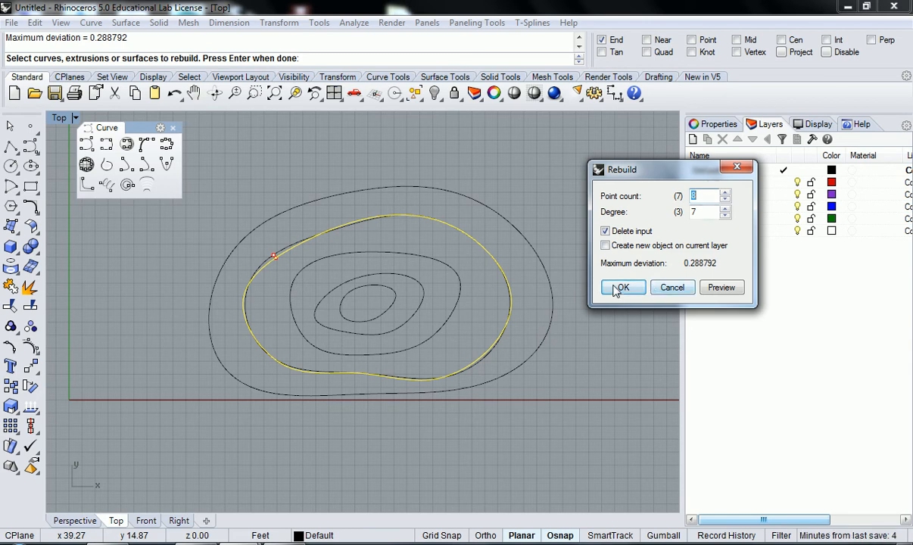
pyautogui.click(622, 287)
# Step: Rebuild the third and fourth curves counted from the outside with 8 points and degree 7 each, deleting the inputs
pyautogui.moveTo(502, 301); pyautogui.dragTo(526, 305, button='right')
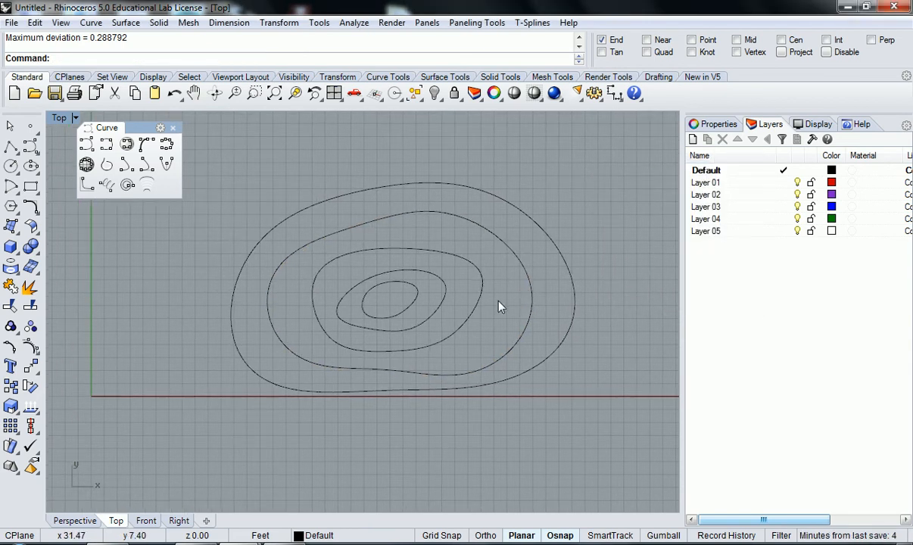
pyautogui.click(478, 295)
pyautogui.press('Return')
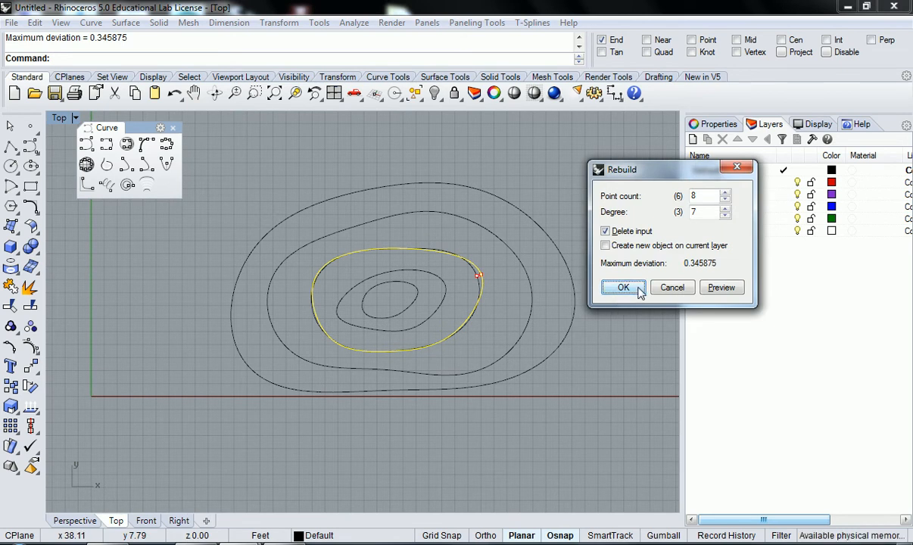
pyautogui.click(638, 290)
pyautogui.click(430, 315)
pyautogui.press('Return')
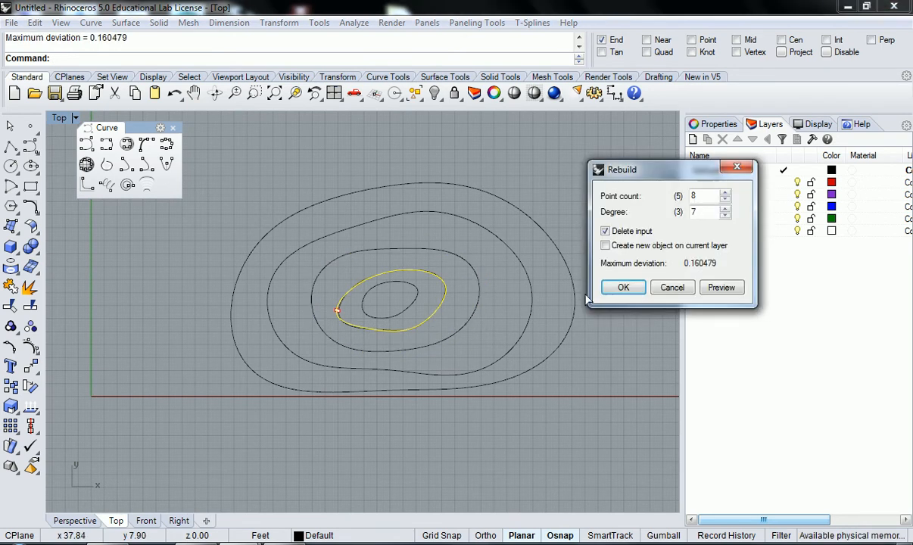
pyautogui.click(623, 287)
# Step: Rebuild the innermost closed curve with 8 points and degree 7, deleting the input
pyautogui.scroll(2, 386, 284)
pyautogui.click(384, 284)
pyautogui.press('Return')
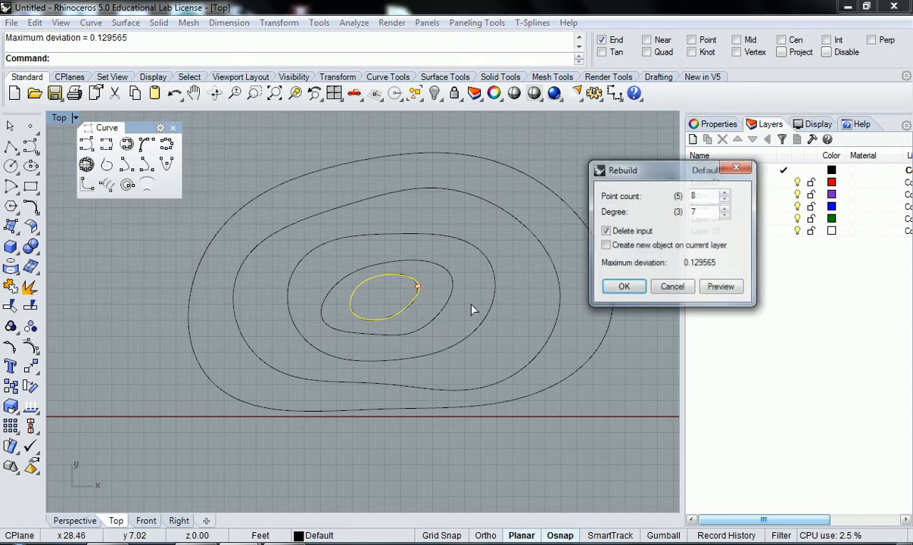
pyautogui.click(624, 288)
pyautogui.click(525, 308)
# Step: Start a degree 3 interpolated curve from a point just below the reference line, and disable object snaps
pyautogui.scroll(-4, 459, 326)
pyautogui.moveTo(462, 328); pyautogui.dragTo(442, 330, button='right')
pyautogui.scroll(4, 349, 315)
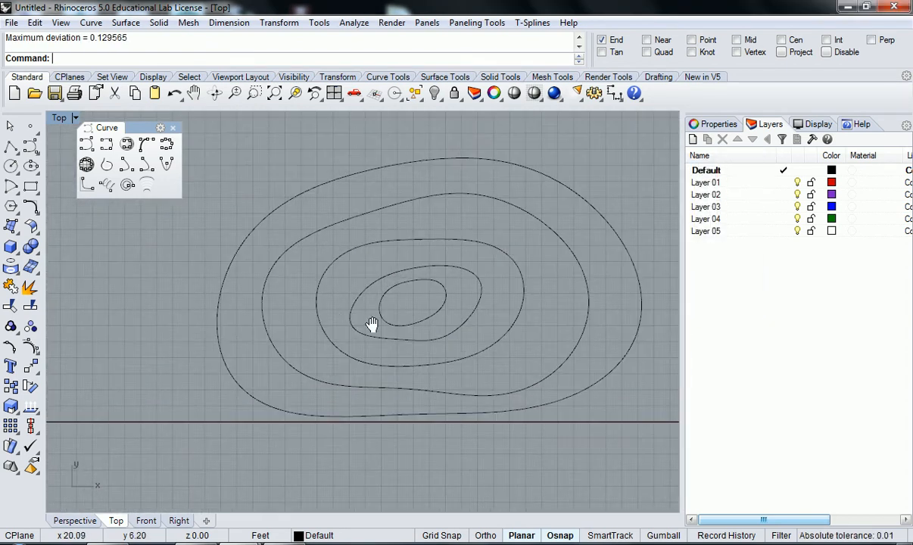
pyautogui.moveTo(351, 320); pyautogui.dragTo(371, 310, button='right')
pyautogui.click(105, 147)
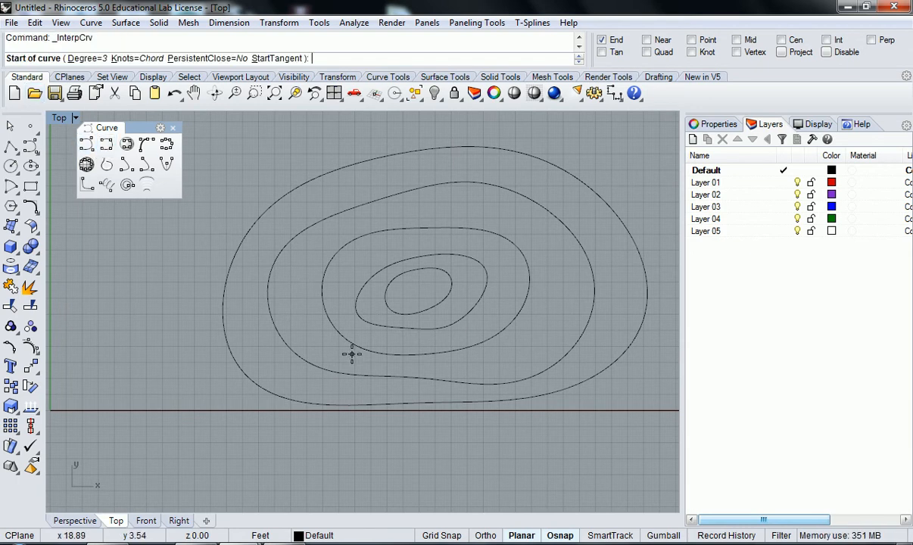
pyautogui.scroll(1, 430, 369)
pyautogui.scroll(-2, 394, 356)
pyautogui.moveTo(369, 357); pyautogui.dragTo(325, 331, button='right')
pyautogui.moveTo(234, 390); pyautogui.dragTo(287, 397, button='right')
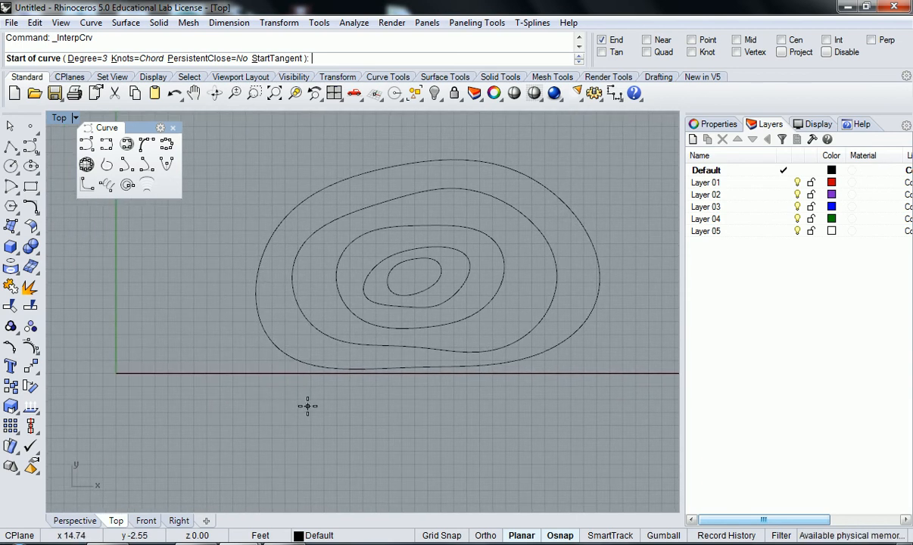
pyautogui.scroll(-1, 302, 396)
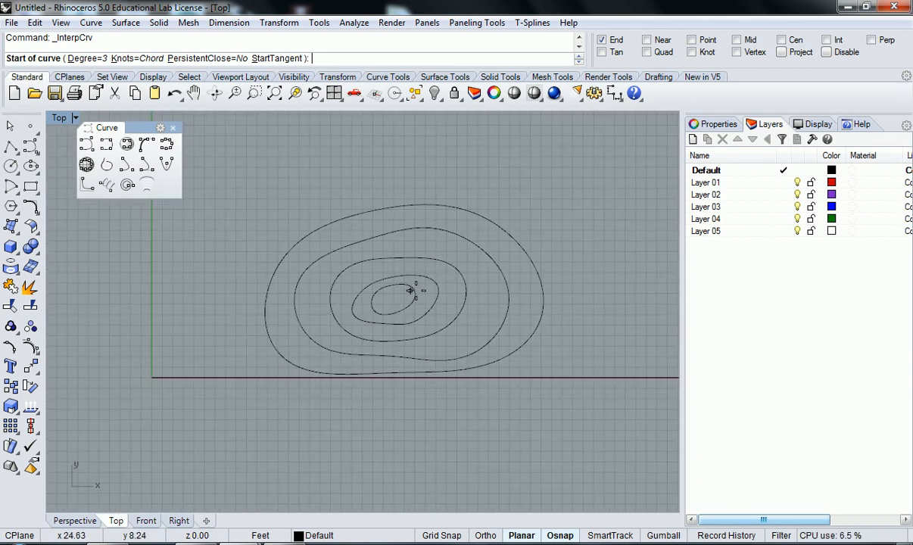
pyautogui.moveTo(510, 311); pyautogui.dragTo(496, 306, button='right')
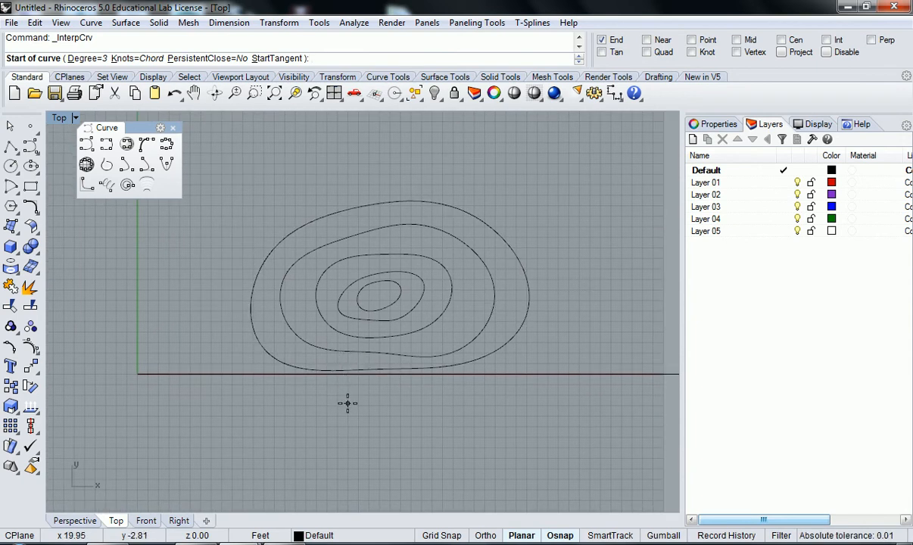
pyautogui.moveTo(355, 397); pyautogui.dragTo(346, 402, button='right')
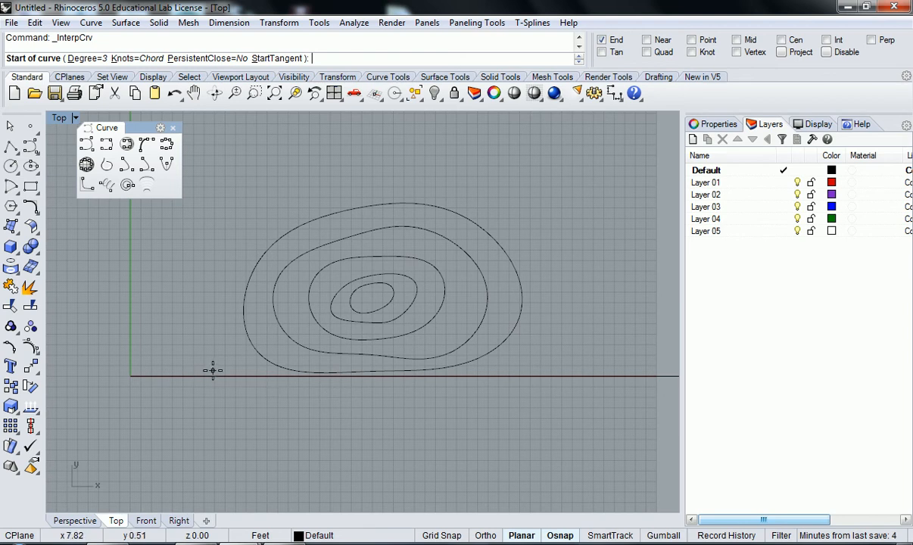
pyautogui.moveTo(650, 381); pyautogui.dragTo(571, 370, button='right')
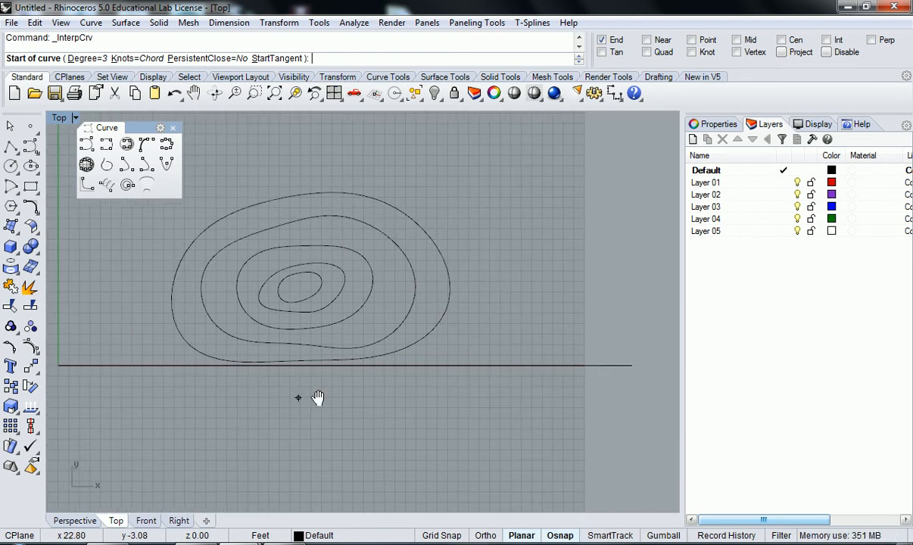
pyautogui.moveTo(291, 398); pyautogui.dragTo(371, 401, button='right')
pyautogui.scroll(1, 328, 383)
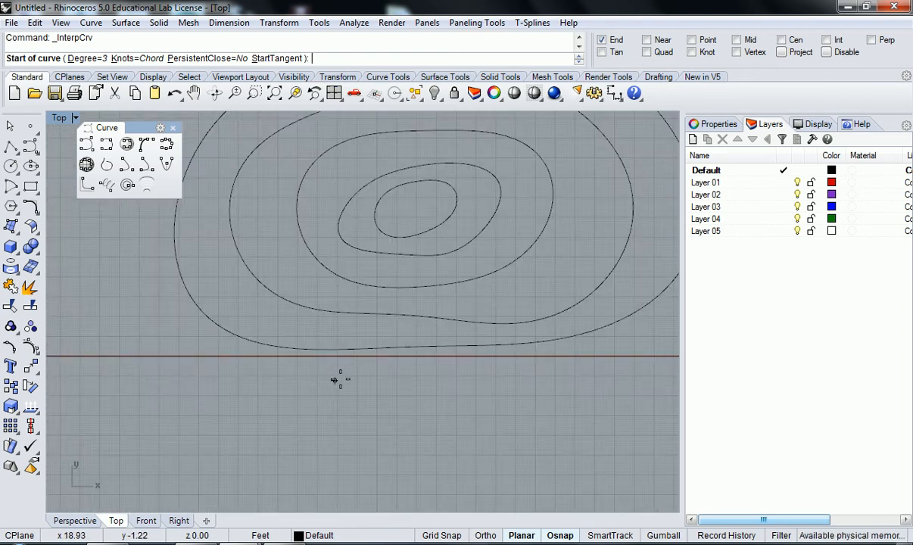
pyautogui.click(342, 378)
pyautogui.scroll(1, 344, 378)
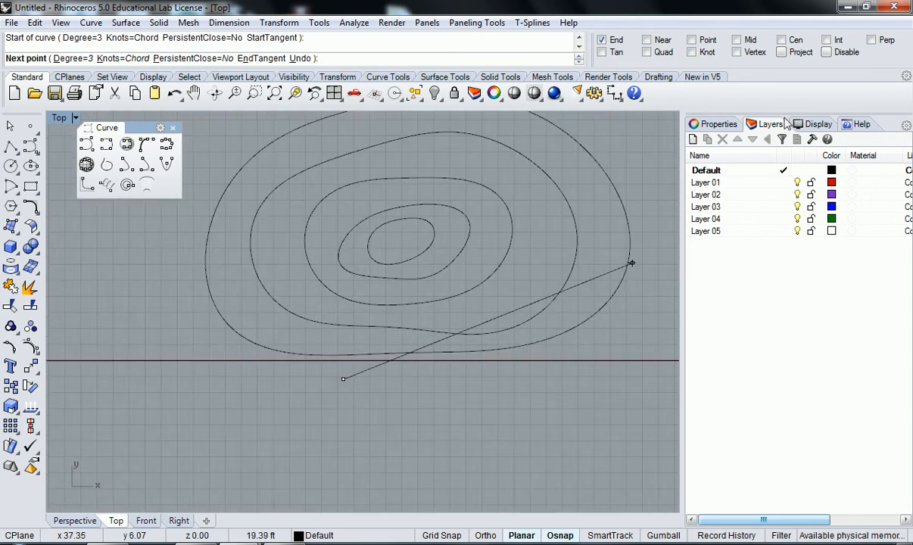
pyautogui.click(827, 52)
# Step: Carry the interpolated curve around the five nested curves through five more points and close it at its start point
pyautogui.scroll(-2, 391, 390)
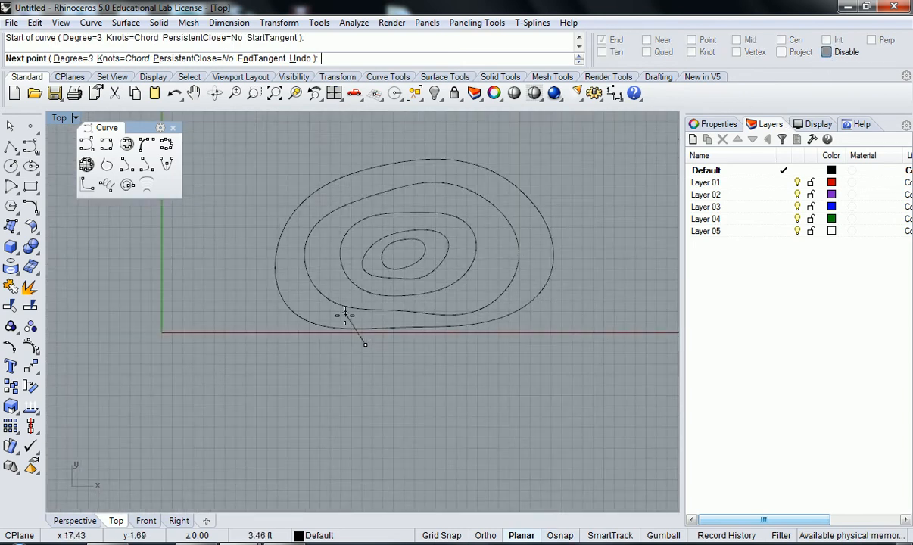
pyautogui.click(289, 382)
pyautogui.click(240, 310)
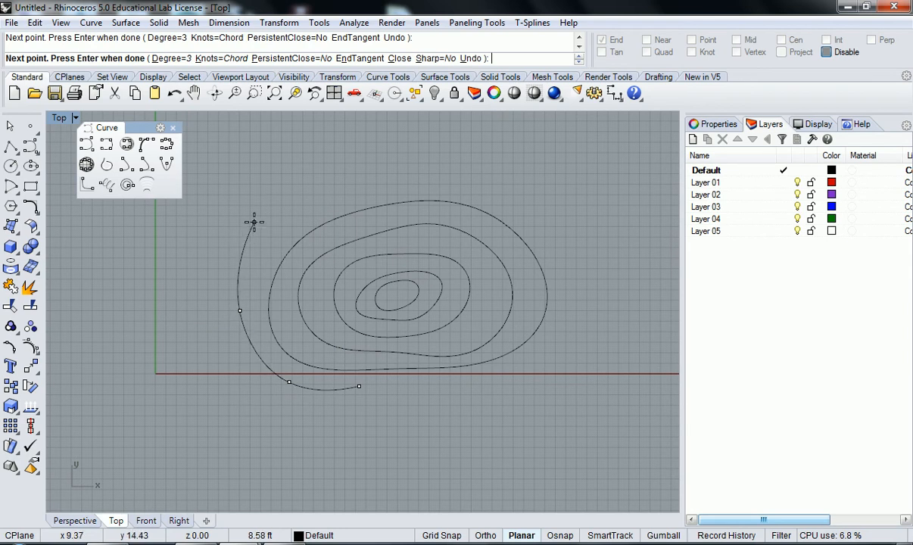
pyautogui.click(285, 214)
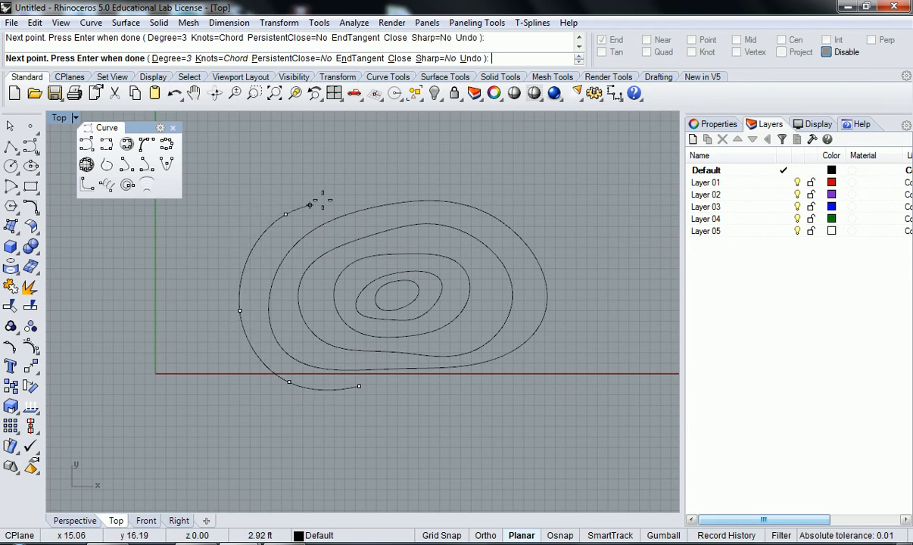
pyautogui.click(556, 221)
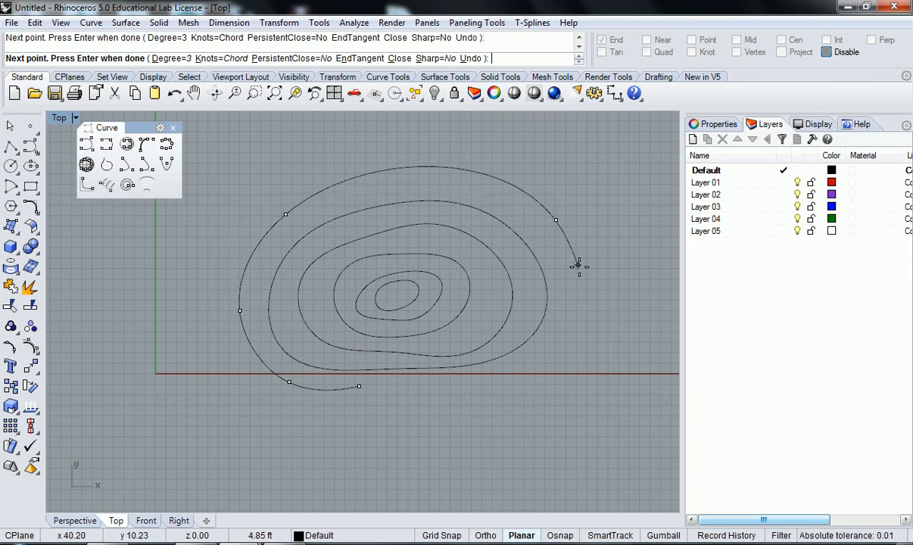
pyautogui.click(575, 349)
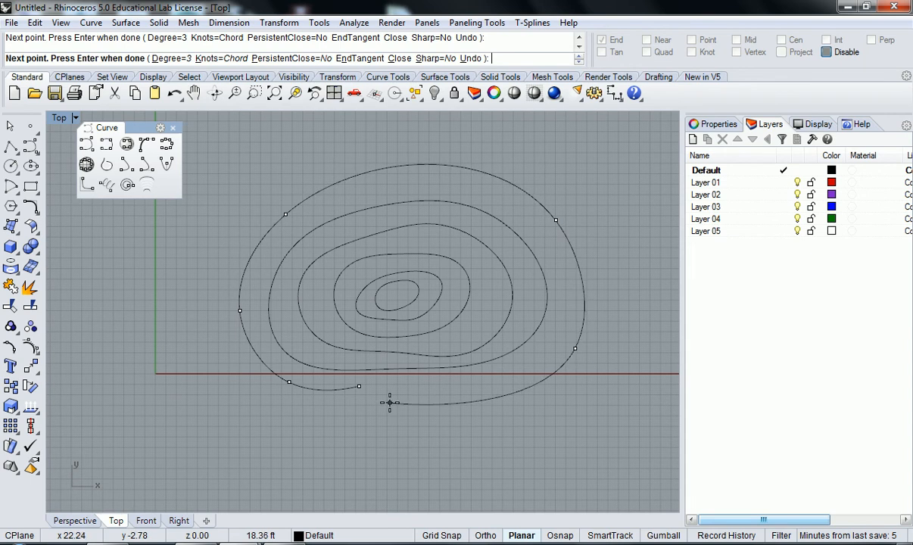
pyautogui.click(360, 386)
pyautogui.moveTo(391, 408); pyautogui.dragTo(376, 407, button='right')
# Step: Draw a larger closed interpolated curve through seven points around all existing curves, dipping further below the reference line
pyautogui.rightClick(352, 422)
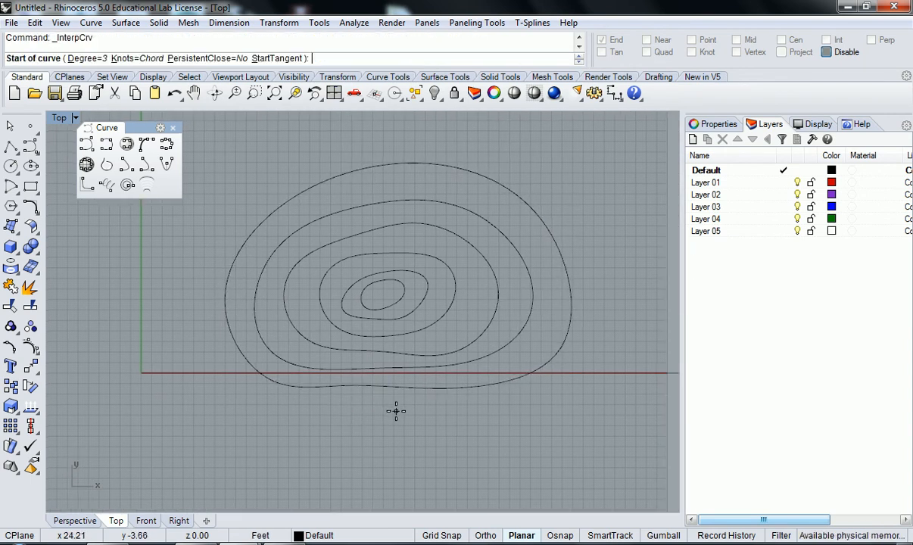
pyautogui.click(399, 415)
pyautogui.click(249, 411)
pyautogui.click(183, 304)
pyautogui.click(288, 152)
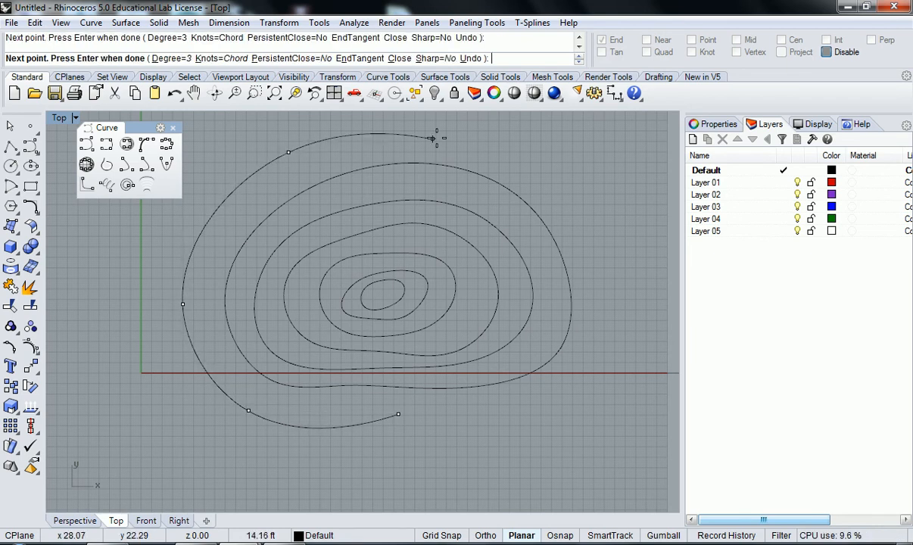
pyautogui.click(581, 195)
pyautogui.click(617, 328)
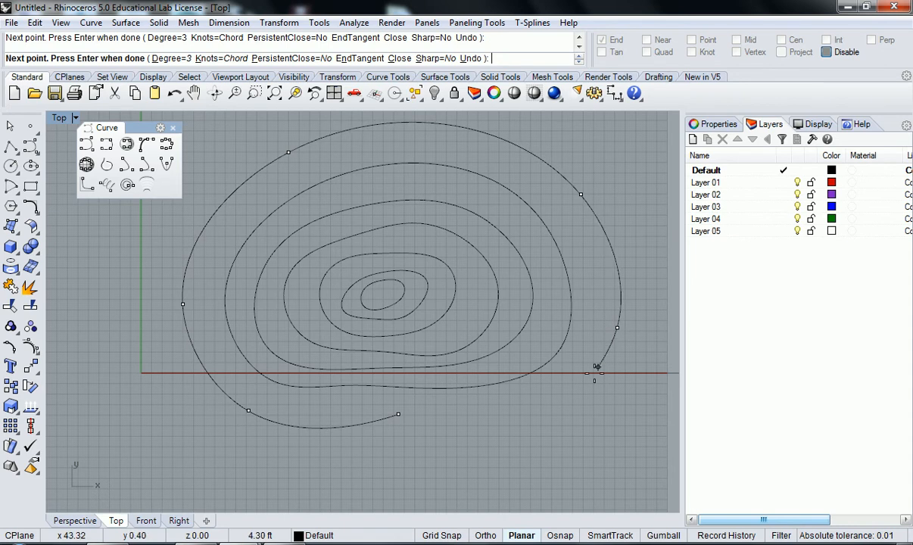
pyautogui.click(533, 417)
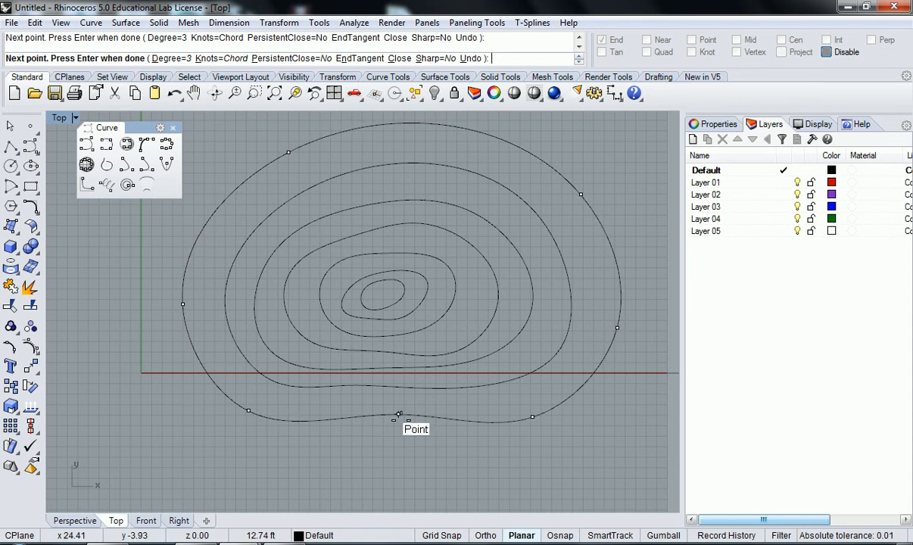
pyautogui.click(399, 414)
pyautogui.scroll(-4, 365, 434)
pyautogui.moveTo(365, 434); pyautogui.dragTo(380, 398, button='right')
pyautogui.scroll(2, 372, 411)
pyautogui.scroll(-2, 365, 418)
pyautogui.scroll(4, 380, 397)
pyautogui.scroll(6, 410, 376)
pyautogui.rightClick(414, 381)
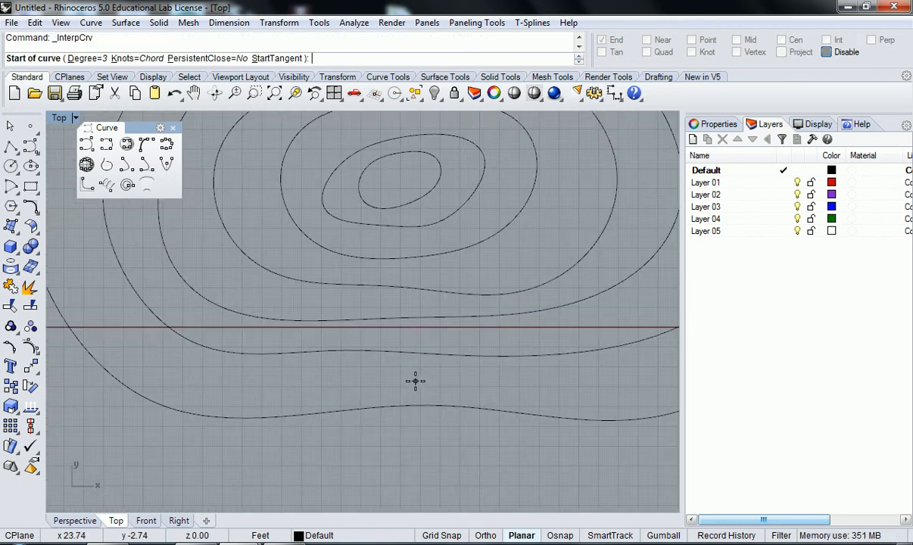
pyautogui.click(420, 386)
pyautogui.scroll(-2, 354, 391)
pyautogui.click(250, 384)
pyautogui.moveTo(168, 353); pyautogui.dragTo(225, 377, button='right')
pyautogui.press('Escape')
# Step: Rebuild the smaller of the two newly drawn closed curves with 8 points and degree 7
pyautogui.scroll(-6, 248, 402)
pyautogui.moveTo(398, 418); pyautogui.dragTo(421, 415, button='right')
pyautogui.write('Re')
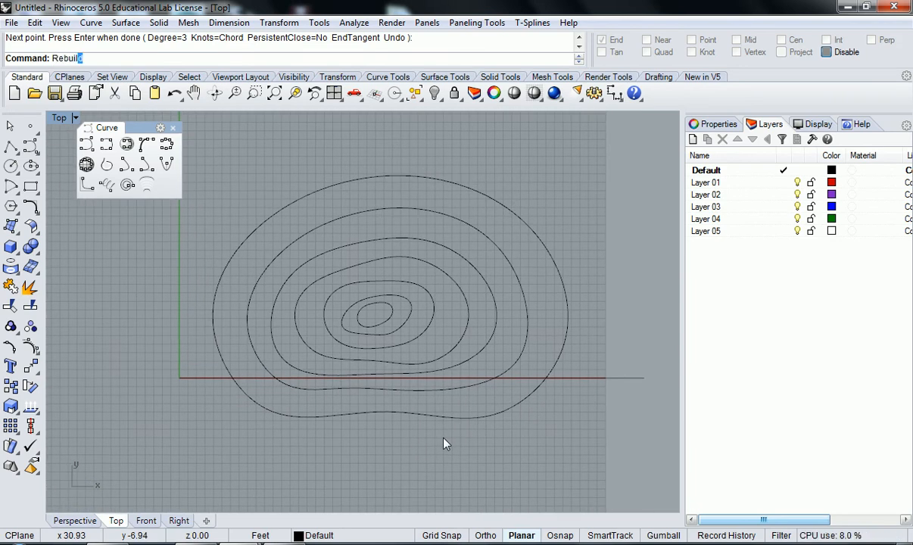
pyautogui.write('buil')
pyautogui.press('Return')
pyautogui.click(452, 389)
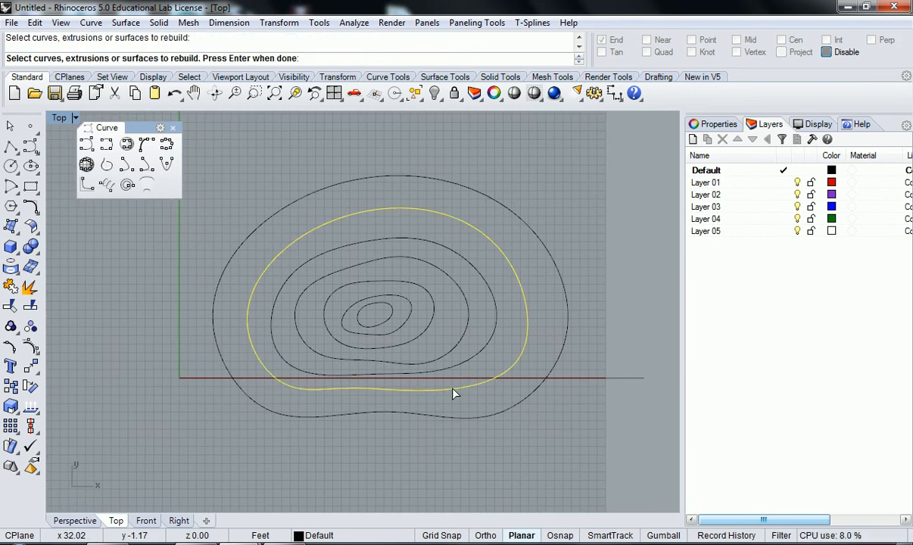
pyautogui.press('Return')
pyautogui.click(623, 289)
# Step: Rebuild the new outermost closed curve with 8 points and degree 7, deleting the input
pyautogui.click(542, 398)
pyautogui.press('Return')
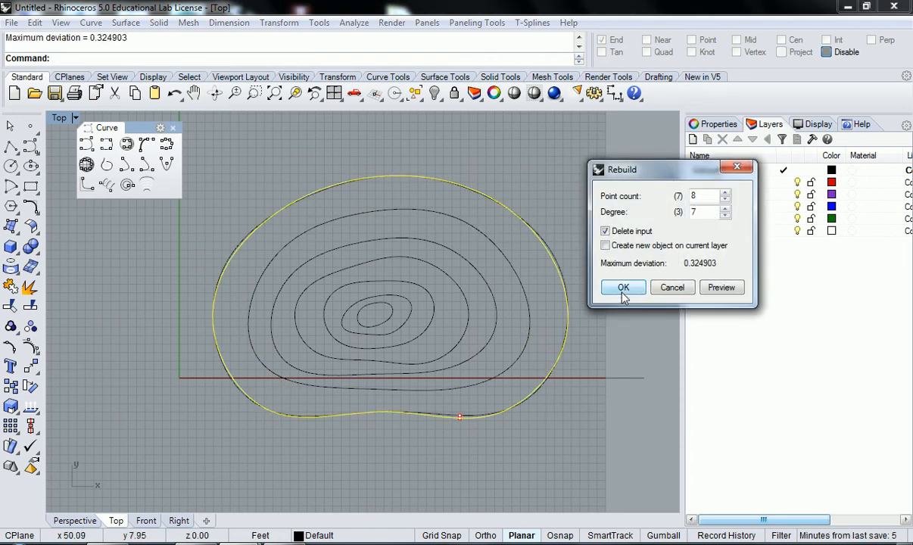
pyautogui.click(622, 292)
pyautogui.click(600, 340)
pyautogui.moveTo(585, 330); pyautogui.dragTo(584, 336, button='right')
# Step: Select all the nested curves to check the complete set, and clear the selection
pyautogui.moveTo(491, 342); pyautogui.dragTo(512, 335, button='right')
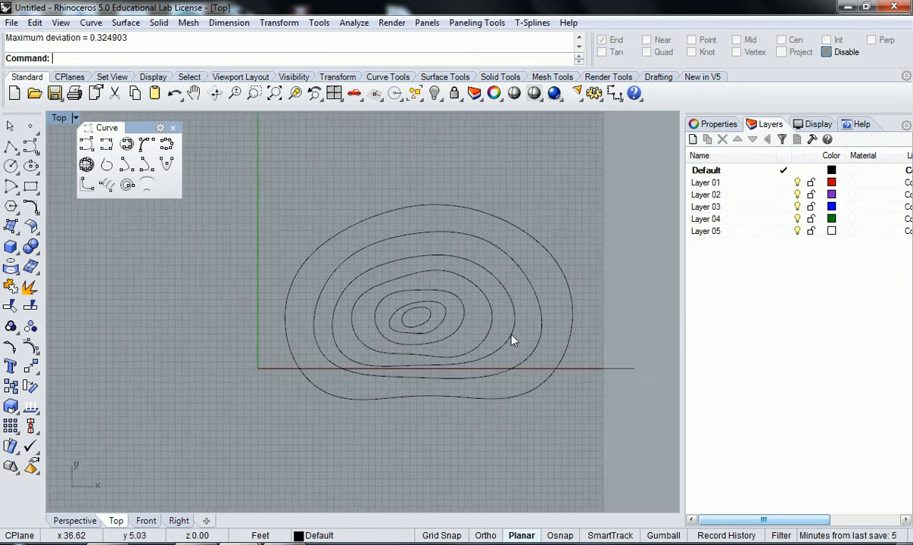
pyautogui.scroll(-2, 513, 338)
pyautogui.moveTo(618, 331); pyautogui.dragTo(596, 331, button='right')
pyautogui.moveTo(358, 281); pyautogui.dragTo(369, 287)
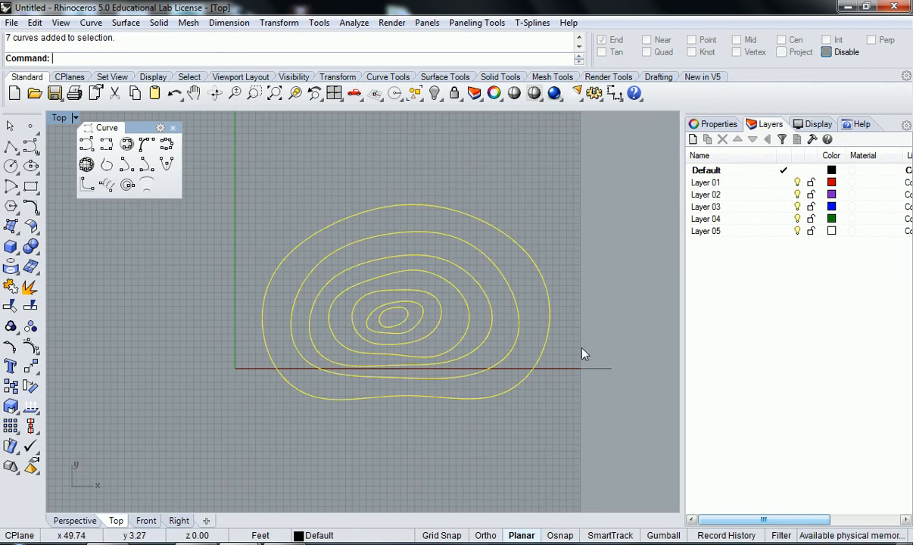
pyautogui.click(580, 304)
pyautogui.moveTo(573, 298); pyautogui.dragTo(557, 304, button='right')
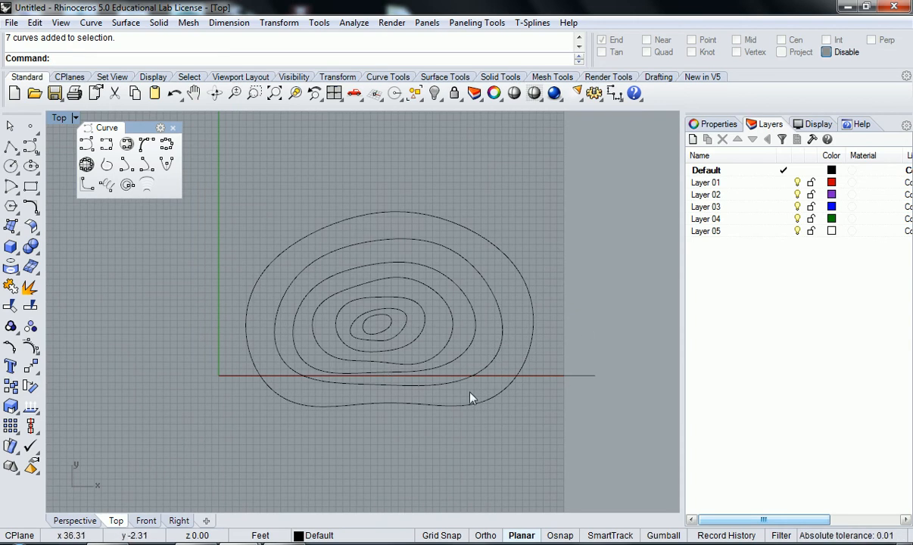
# Step: Make Layer 01 the current layer
pyautogui.moveTo(435, 300); pyautogui.dragTo(453, 311, button='right')
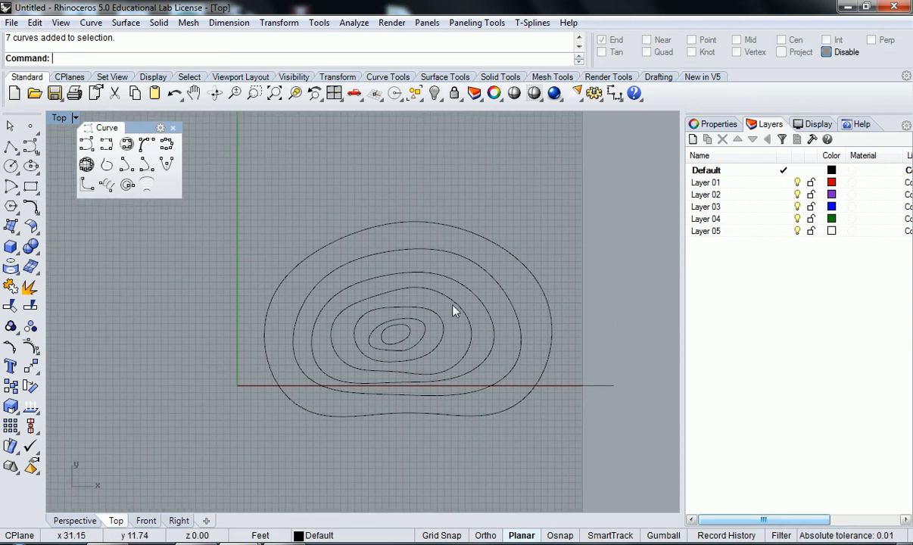
pyautogui.click(785, 184)
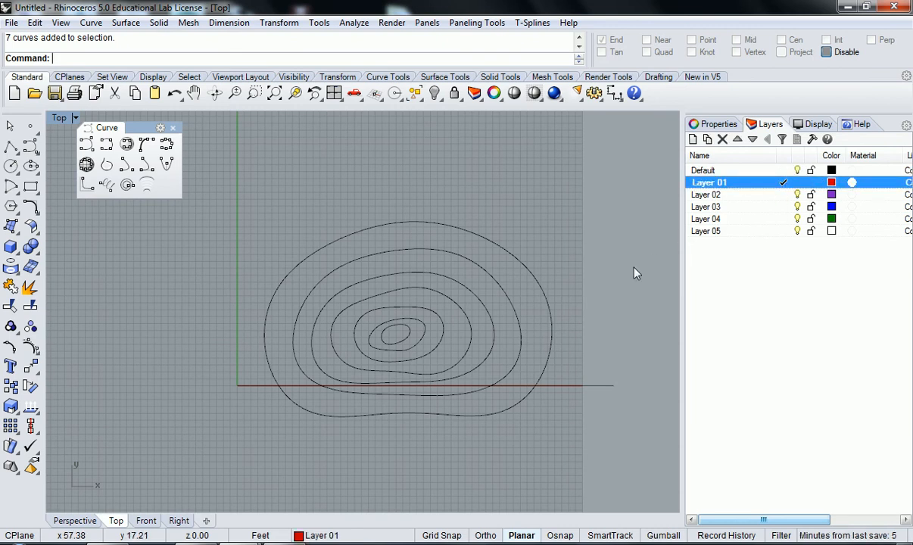
pyautogui.moveTo(618, 298); pyautogui.dragTo(586, 294, button='right')
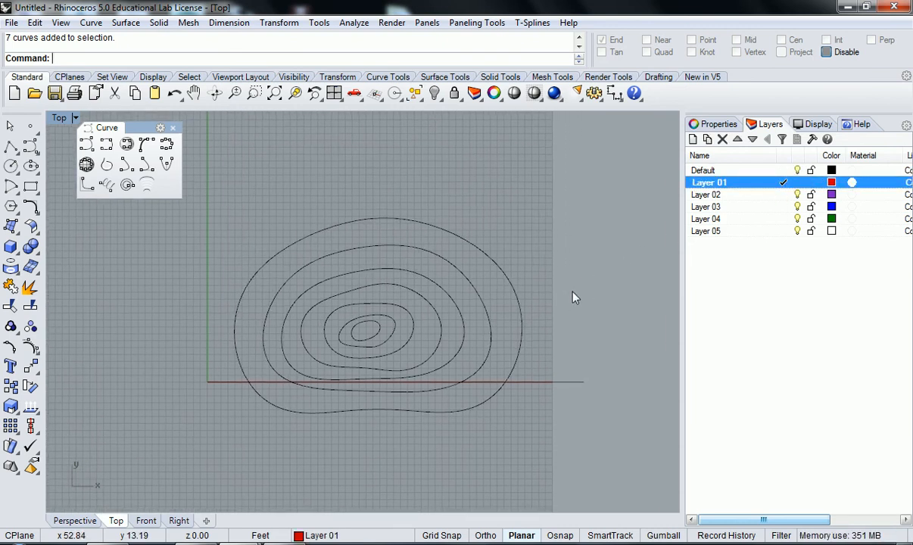
# Step: Lock the Default layer and try a window selection over its curves to check the lock
pyautogui.click(811, 172)
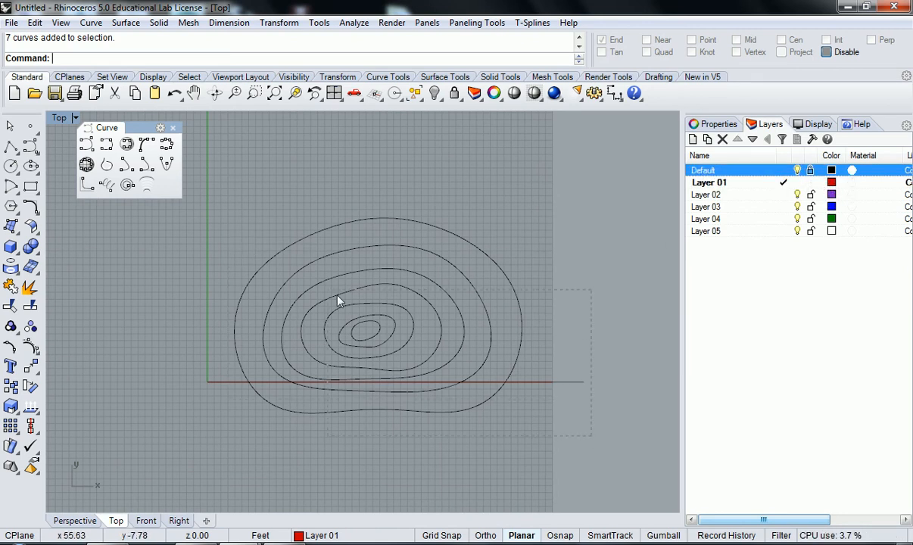
pyautogui.moveTo(363, 333)
pyautogui.mouseDown(button='right')
pyautogui.moveTo(351, 332)
pyautogui.moveTo(359, 337)
pyautogui.mouseUp(button='right')
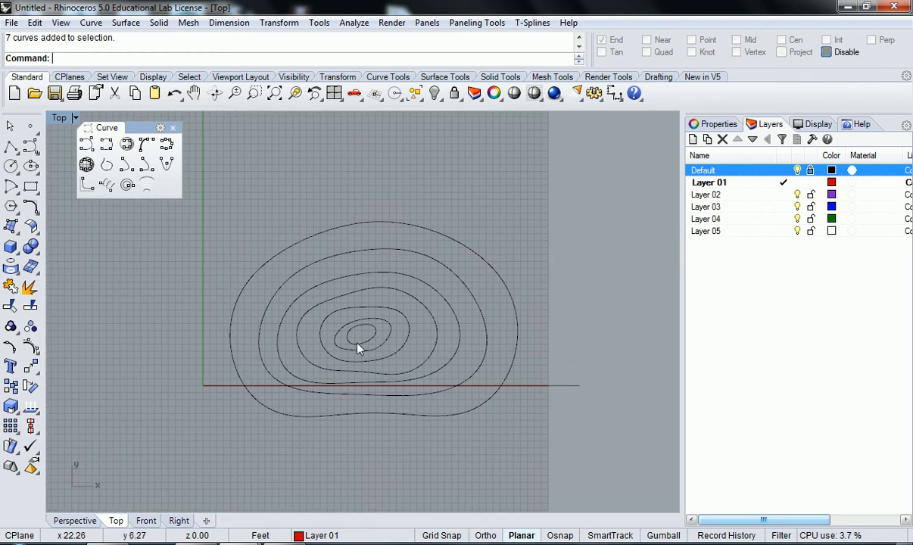
# Step: Draw a closed interpolated curve on Layer 01 in the gap between the outermost and second-outermost black curves
pyautogui.click(105, 143)
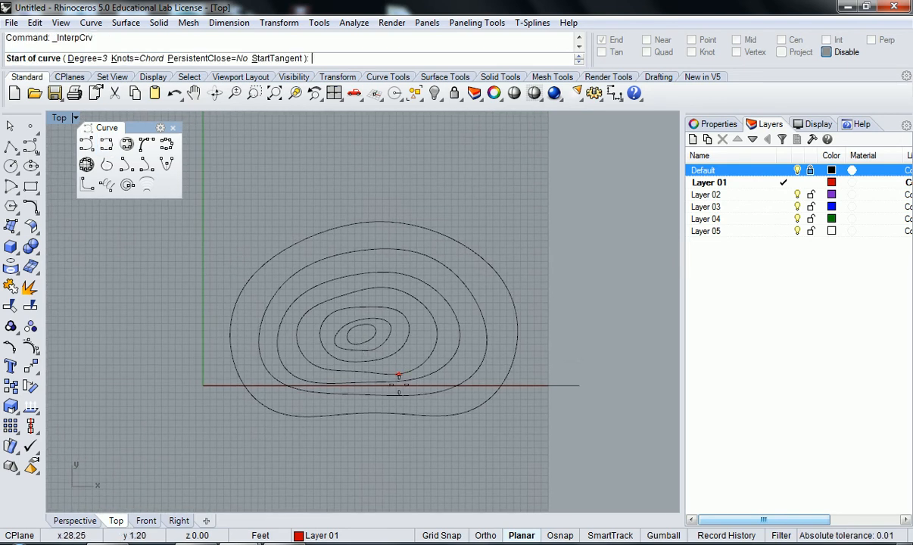
pyautogui.scroll(5, 383, 422)
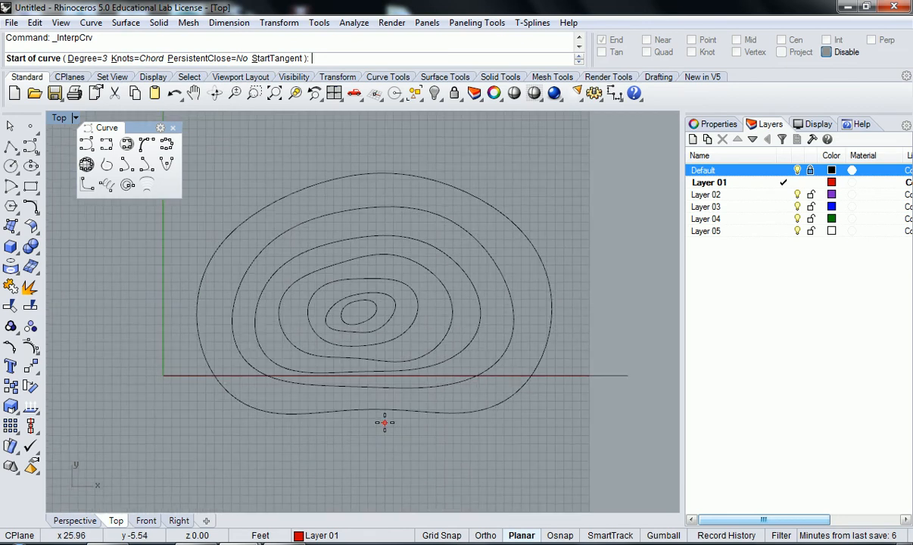
pyautogui.moveTo(405, 427); pyautogui.dragTo(415, 441, button='right')
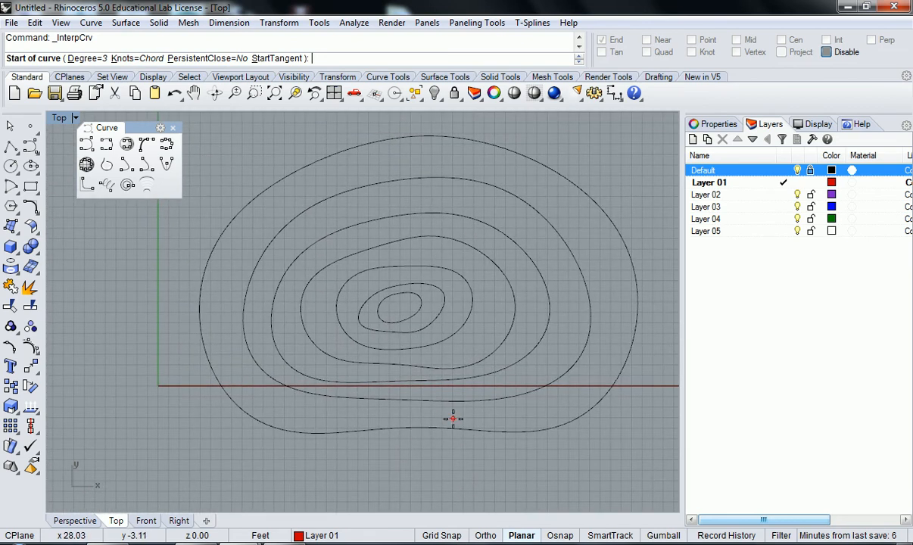
pyautogui.scroll(3, 431, 426)
pyautogui.scroll(-3, 373, 415)
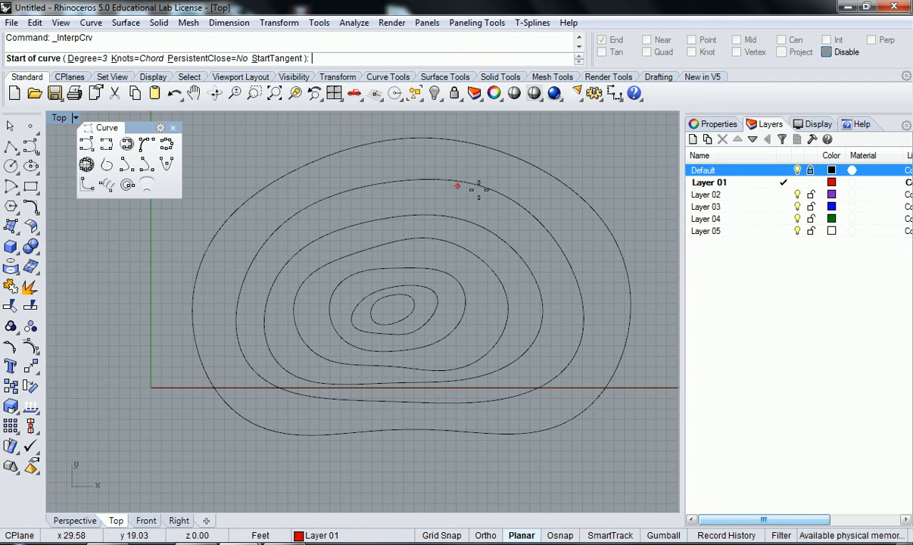
pyautogui.scroll(-3, 524, 300)
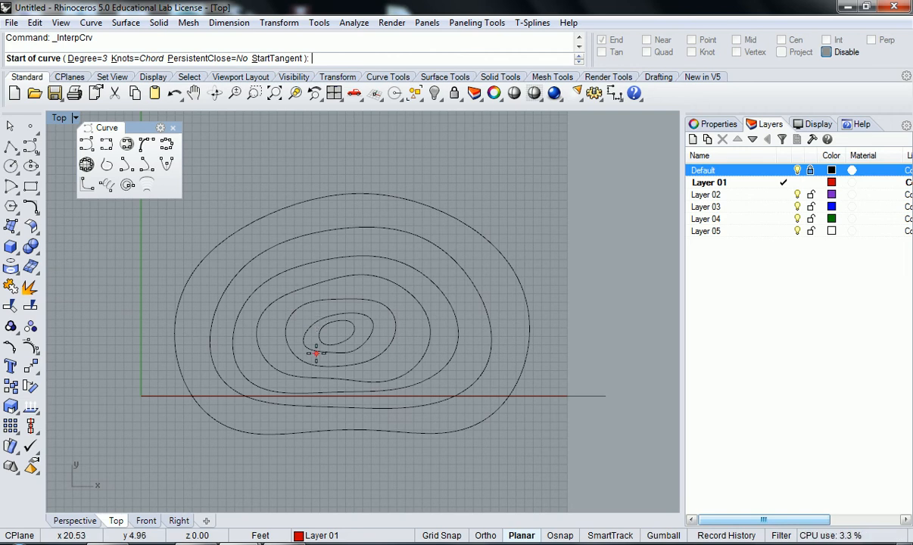
pyautogui.scroll(2, 329, 432)
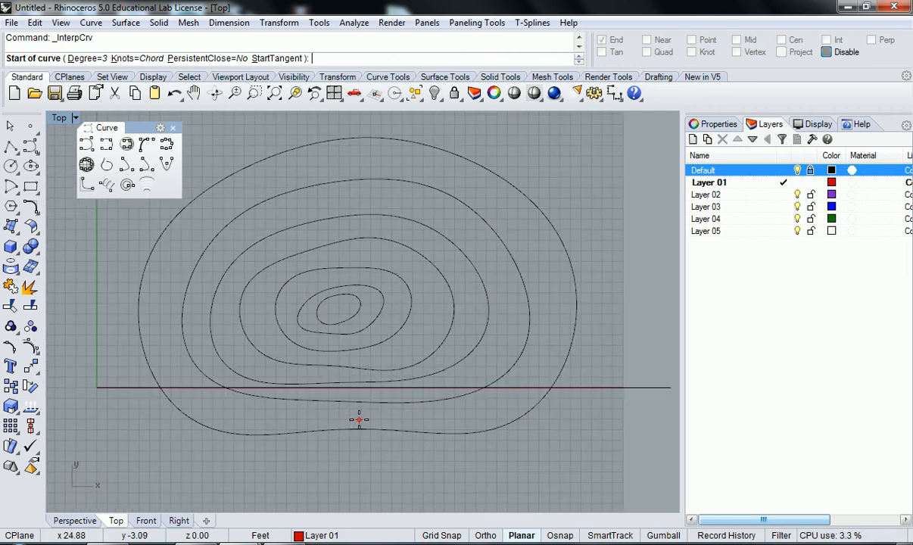
pyautogui.click(363, 417)
pyautogui.click(237, 412)
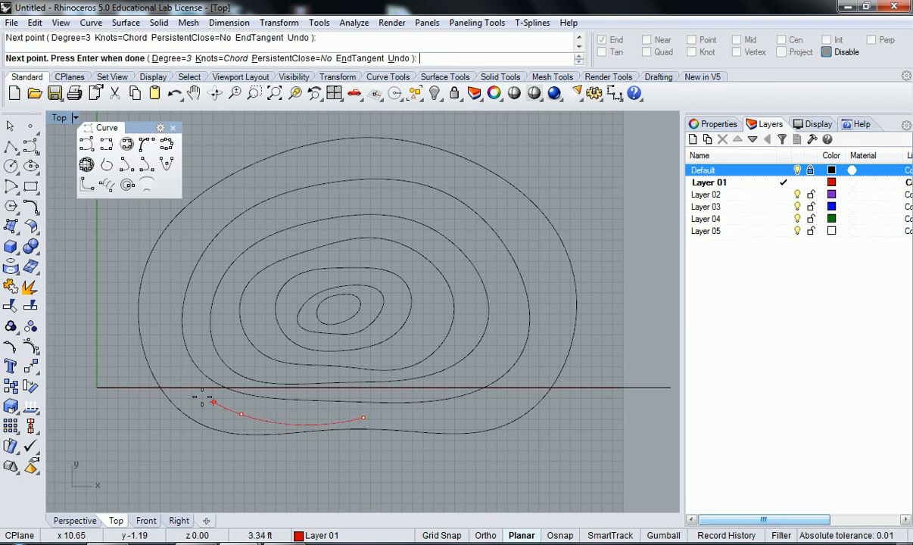
pyautogui.click(172, 368)
pyautogui.click(198, 223)
pyautogui.click(396, 161)
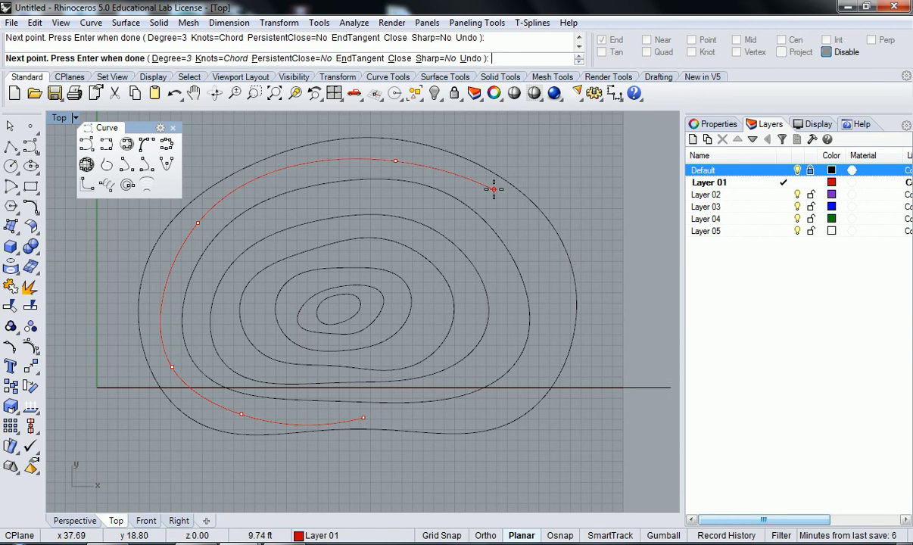
pyautogui.click(494, 194)
pyautogui.click(556, 297)
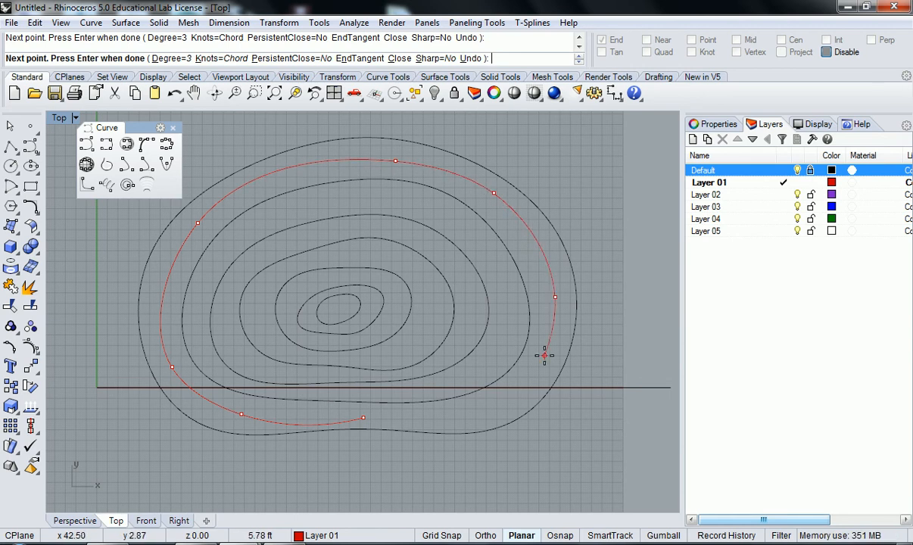
pyautogui.click(515, 402)
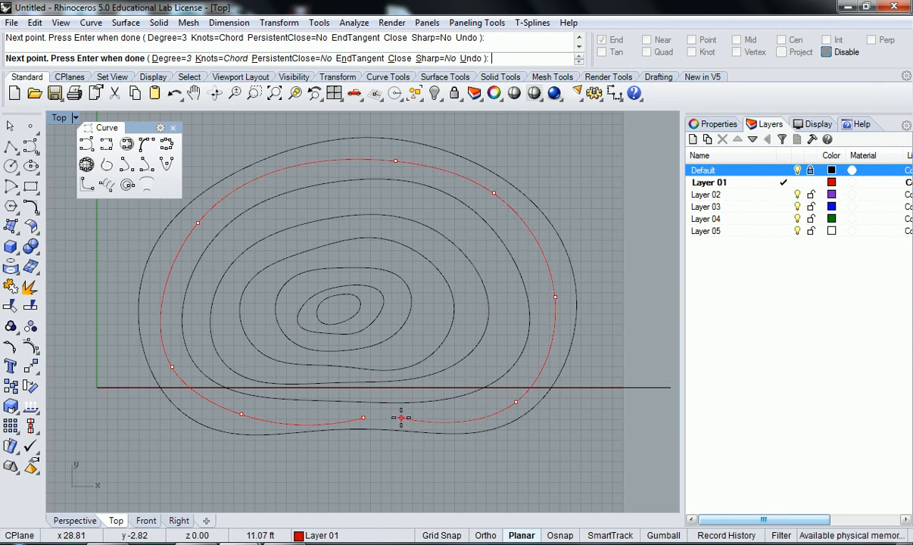
pyautogui.click(361, 416)
# Step: Draw a second closed interpolated curve between the second and third black curves, counted from the outside
pyautogui.scroll(5, 285, 416)
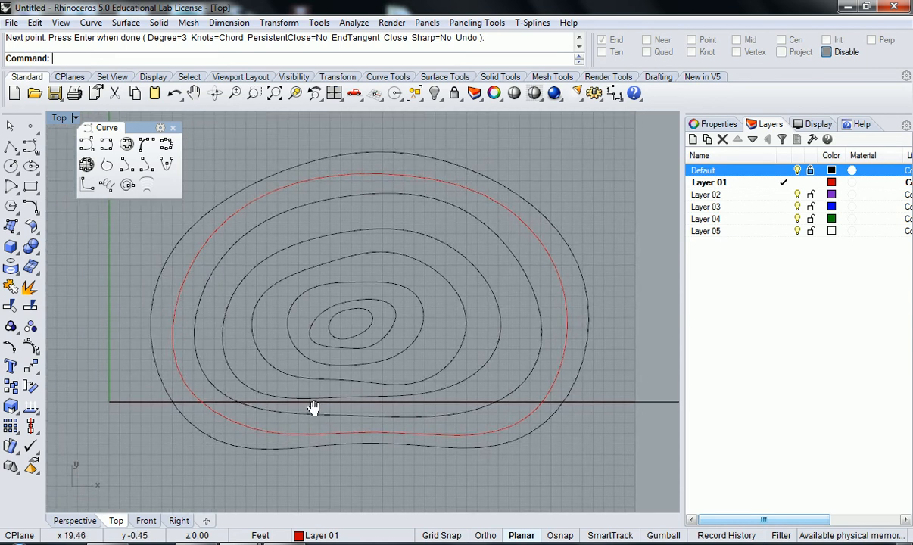
pyautogui.moveTo(346, 416); pyautogui.dragTo(366, 418, button='right')
pyautogui.scroll(4, 397, 417)
pyautogui.rightClick(432, 406)
pyautogui.click(435, 408)
pyautogui.click(234, 405)
pyautogui.moveTo(188, 398); pyautogui.dragTo(233, 421, button='right')
pyautogui.click(184, 385)
pyautogui.moveTo(151, 340); pyautogui.dragTo(174, 387, button='right')
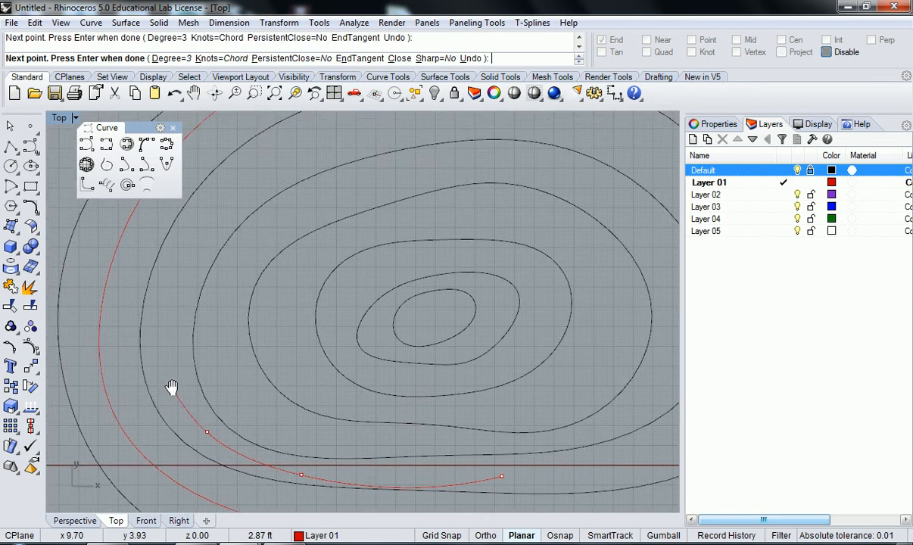
pyautogui.click(171, 318)
pyautogui.click(269, 168)
pyautogui.moveTo(326, 173); pyautogui.dragTo(275, 211, button='right')
pyautogui.click(434, 150)
pyautogui.scroll(-2, 446, 154)
pyautogui.click(568, 182)
pyautogui.moveTo(577, 187); pyautogui.dragTo(595, 250, button='right')
pyautogui.click(598, 255)
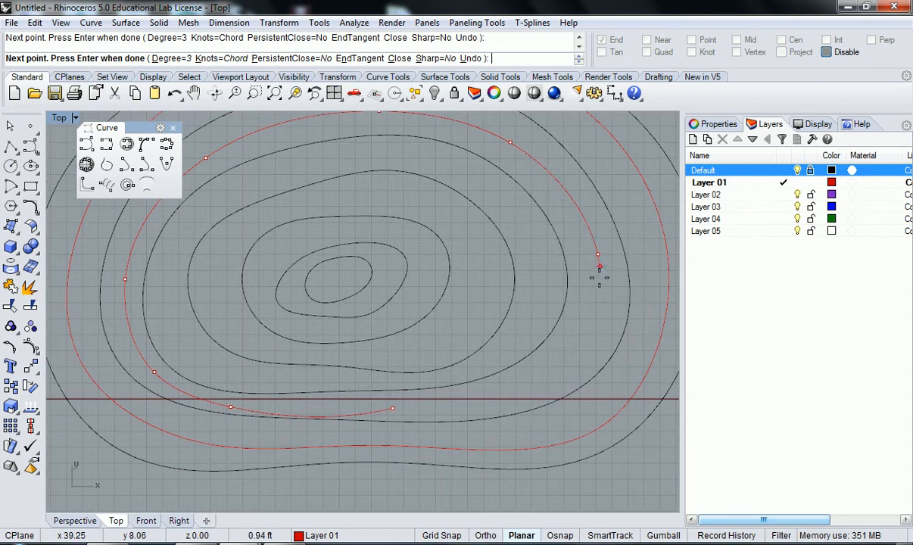
pyautogui.click(393, 409)
# Step: Draw a third closed interpolated curve between the third and fourth black curves from the outside
pyautogui.moveTo(292, 387); pyautogui.dragTo(311, 400, button='right')
pyautogui.rightClick(354, 393)
pyautogui.scroll(2, 357, 392)
pyautogui.click(368, 398)
pyautogui.moveTo(189, 371); pyautogui.dragTo(210, 396, button='right')
pyautogui.click(211, 400)
pyautogui.click(178, 269)
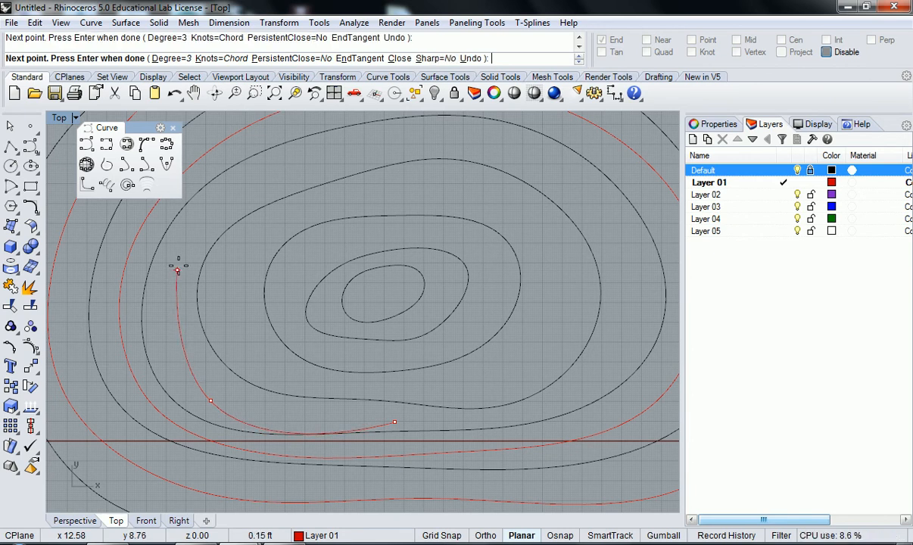
pyautogui.click(294, 171)
pyautogui.moveTo(413, 156); pyautogui.dragTo(375, 155, button='right')
pyautogui.click(453, 140)
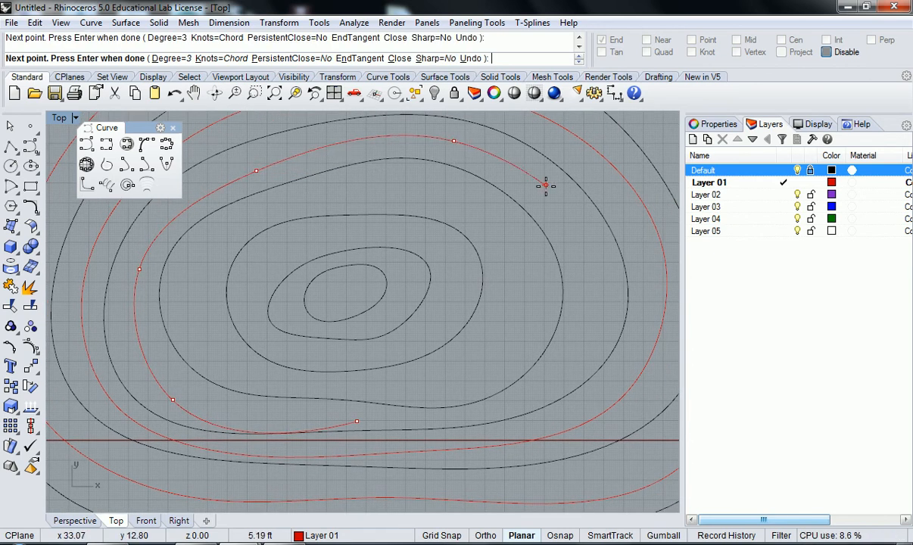
pyautogui.click(595, 318)
pyautogui.click(510, 406)
pyautogui.click(358, 422)
# Step: Draw a fourth closed interpolated curve between the fourth and fifth black curves from the outside
pyautogui.moveTo(324, 401); pyautogui.dragTo(352, 416, button='right')
pyautogui.rightClick(359, 417)
pyautogui.click(401, 401)
pyautogui.click(270, 389)
pyautogui.click(230, 276)
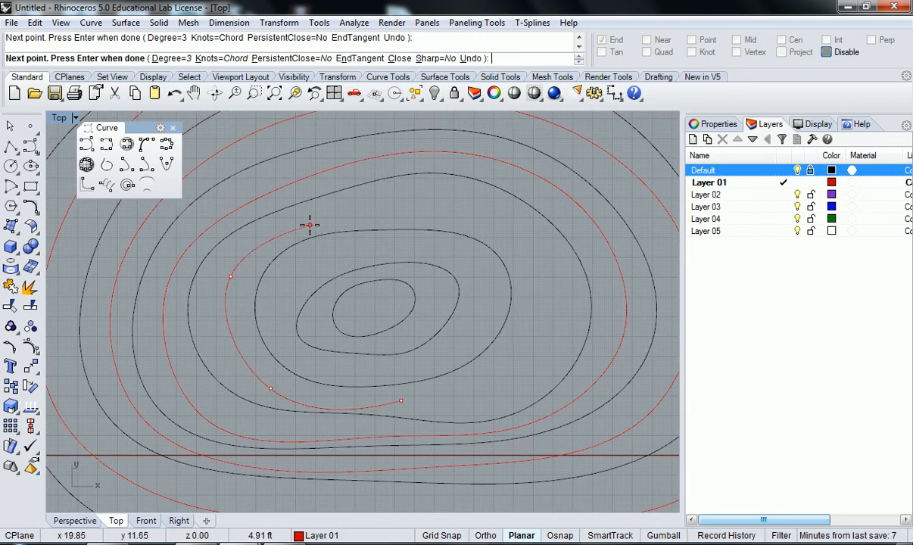
pyautogui.click(371, 208)
pyautogui.click(531, 230)
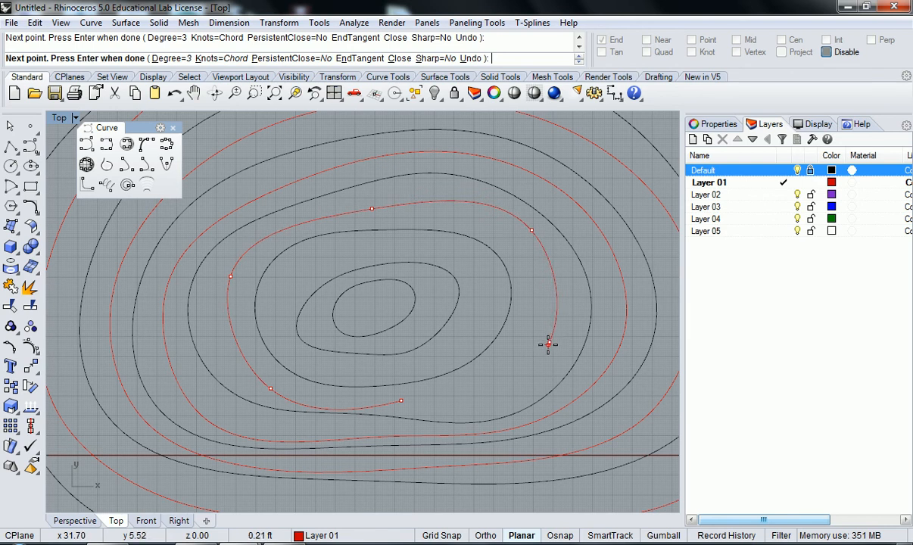
pyautogui.click(401, 401)
# Step: Draw a fifth closed interpolated curve between the fifth and sixth black curves from the outside
pyautogui.rightClick(379, 376)
pyautogui.click(385, 373)
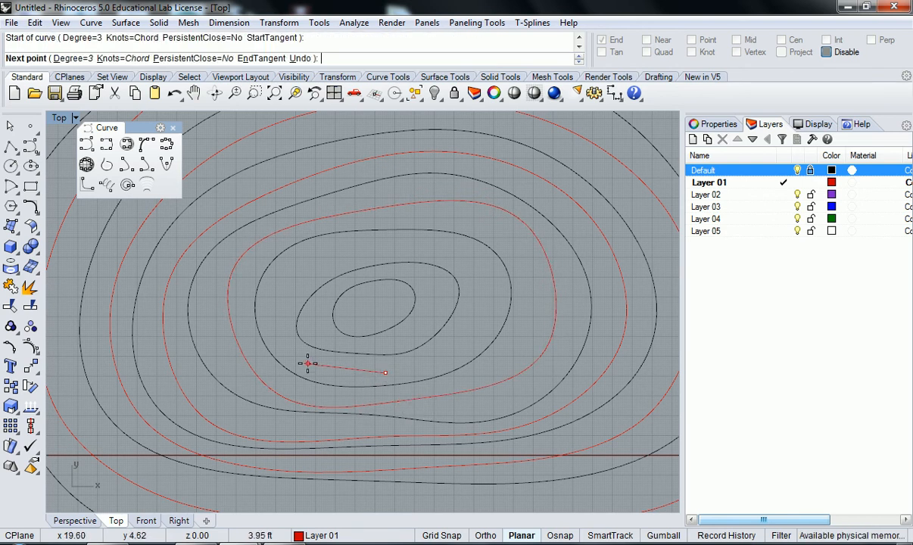
pyautogui.click(307, 363)
pyautogui.click(279, 296)
pyautogui.click(482, 279)
pyautogui.click(460, 342)
pyautogui.click(386, 373)
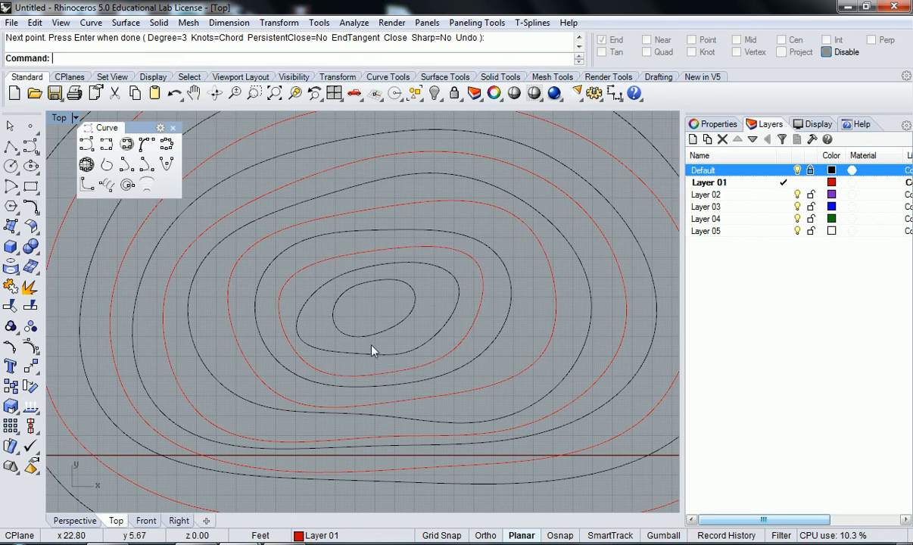
# Step: Draw a sixth closed interpolated curve around the innermost black curve, inside the next larger one
pyautogui.scroll(2, 371, 356)
pyautogui.rightClick(375, 353)
pyautogui.click(417, 343)
pyautogui.click(333, 347)
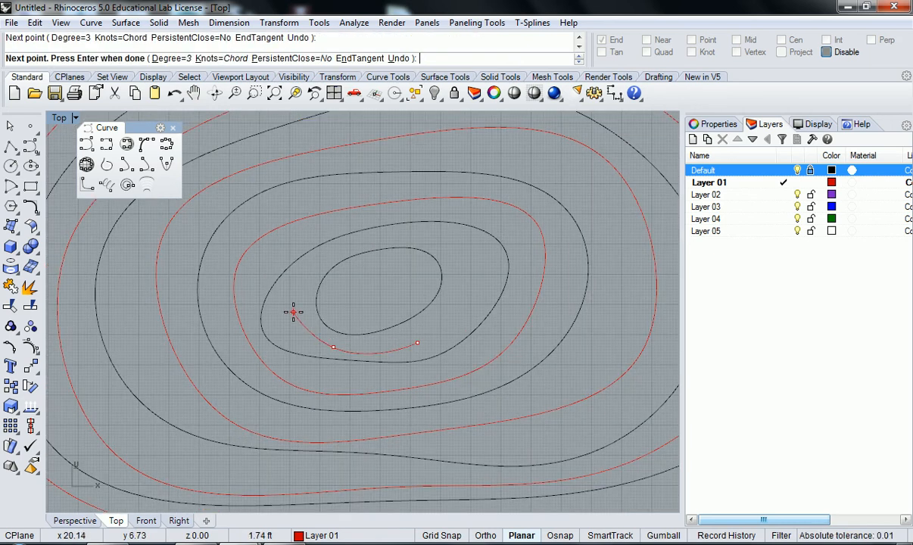
pyautogui.click(294, 310)
pyautogui.click(349, 243)
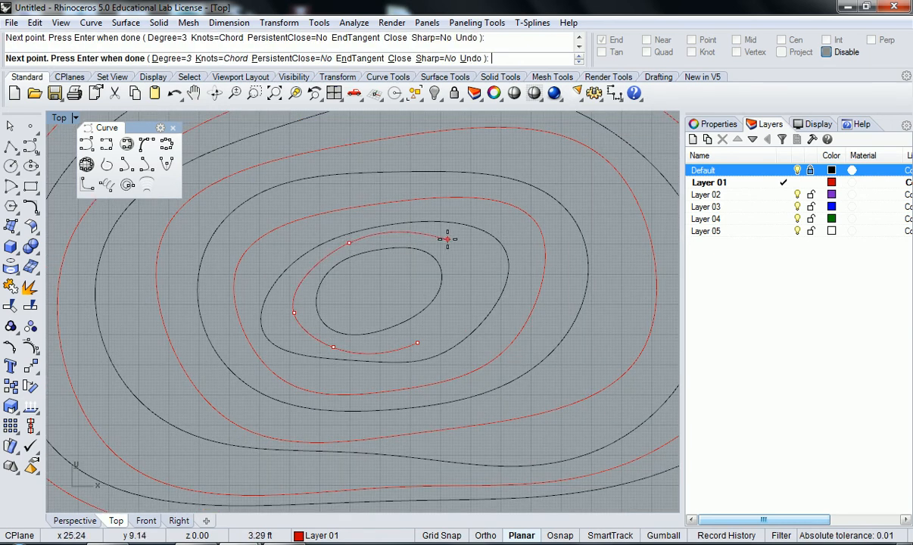
pyautogui.click(465, 252)
pyautogui.click(417, 343)
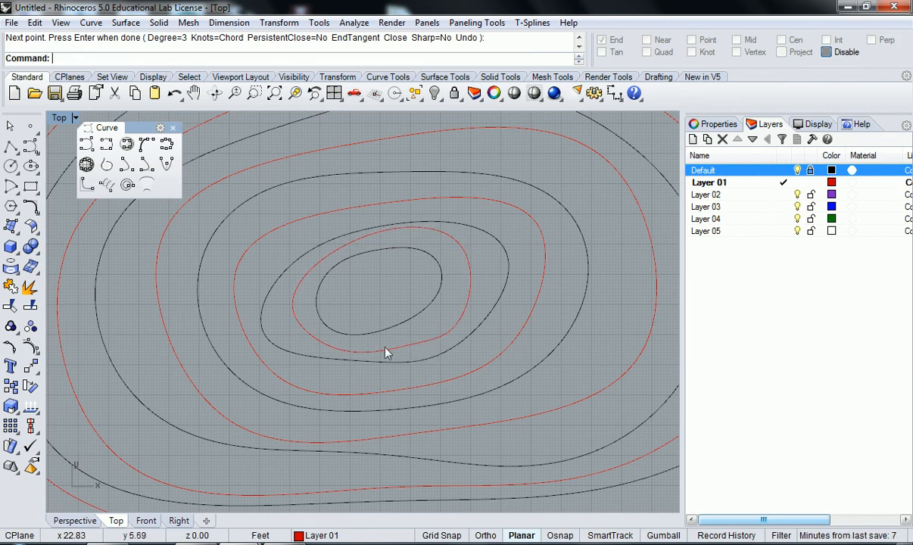
# Step: Draw a seventh, small closed interpolated curve inside the innermost black curve
pyautogui.scroll(2, 369, 318)
pyautogui.press('Return')
pyautogui.click(406, 311)
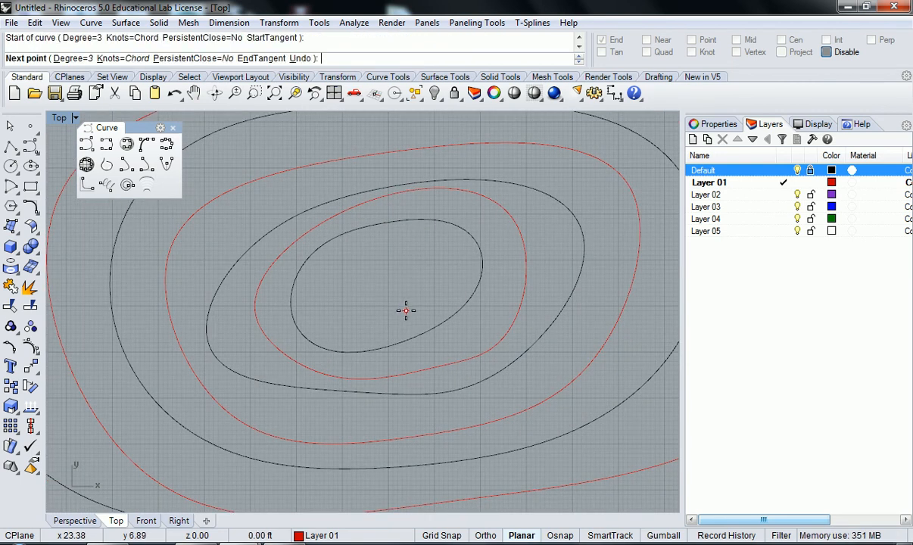
pyautogui.click(346, 327)
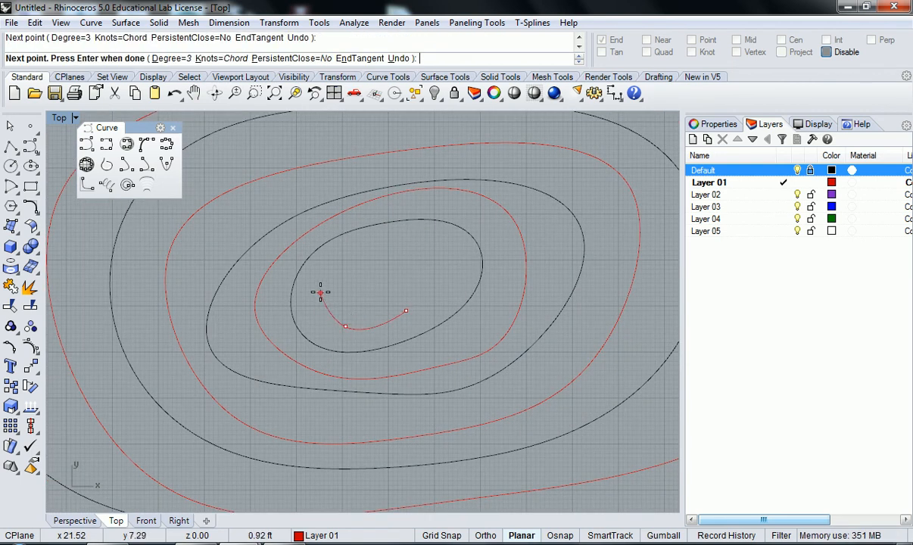
pyautogui.click(422, 242)
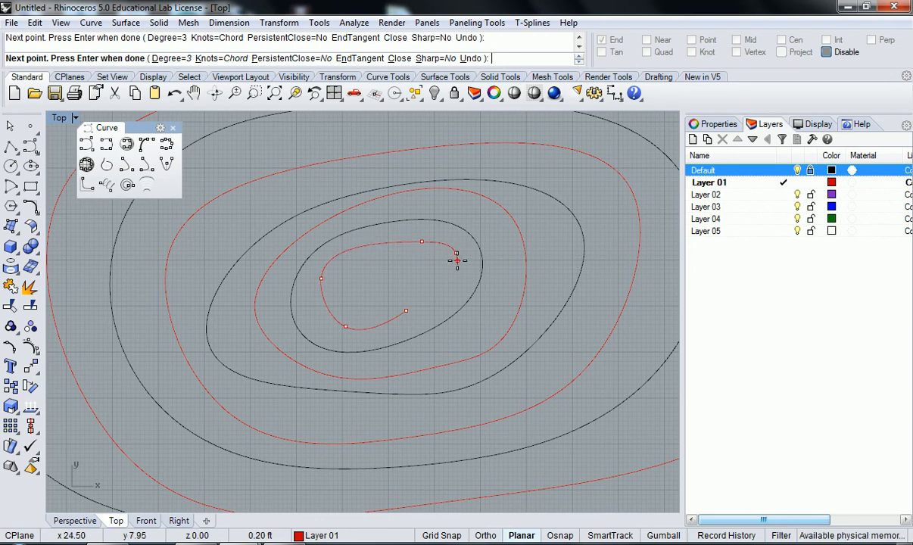
pyautogui.click(407, 311)
# Step: Turn off the Default layer so that only the red Layer 01 curves are displayed
pyautogui.scroll(-2, 387, 320)
pyautogui.scroll(-4, 387, 321)
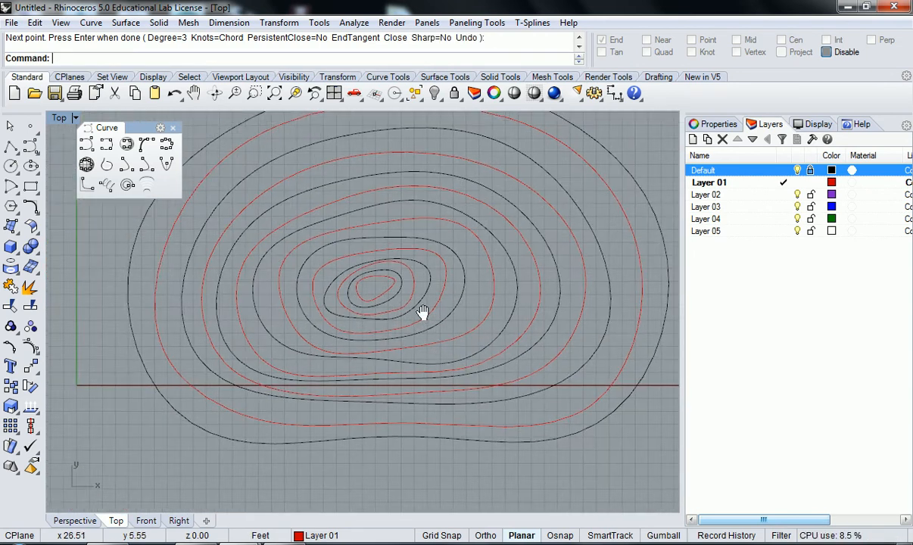
pyautogui.moveTo(448, 356); pyautogui.dragTo(421, 352, button='right')
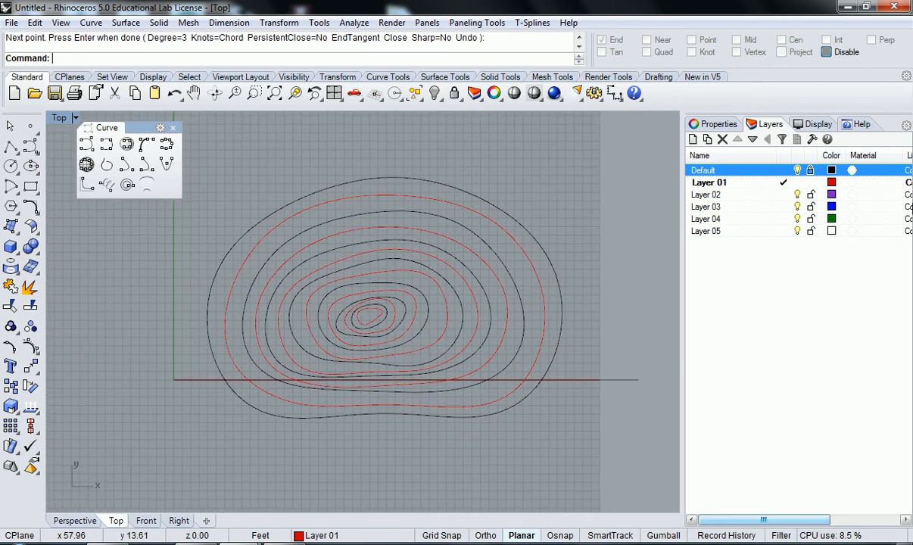
pyautogui.click(798, 173)
# Step: Rebuild all seven red curves together with 8 points and degree 7, deleting the input
pyautogui.moveTo(510, 330); pyautogui.dragTo(522, 312, button='right')
pyautogui.moveTo(504, 397); pyautogui.dragTo(330, 287)
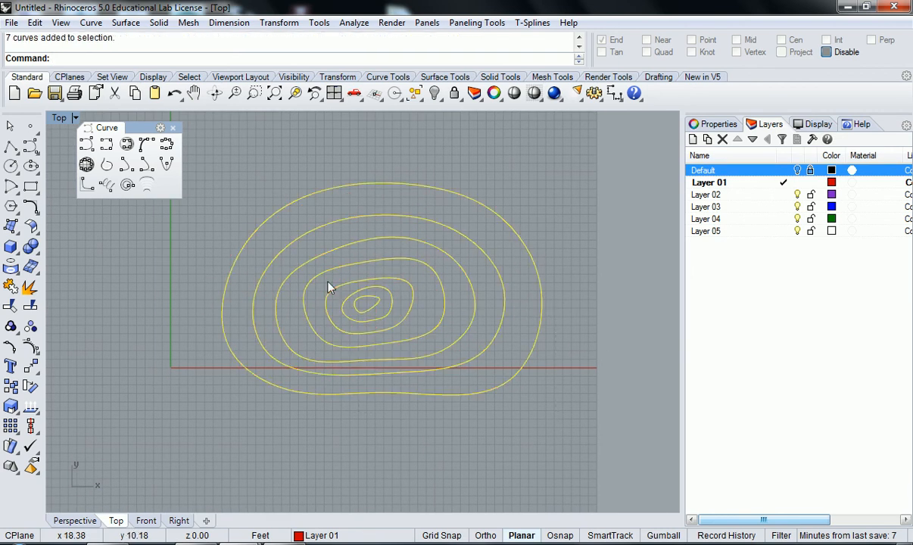
pyautogui.write('Rebuild')
pyautogui.press('Return')
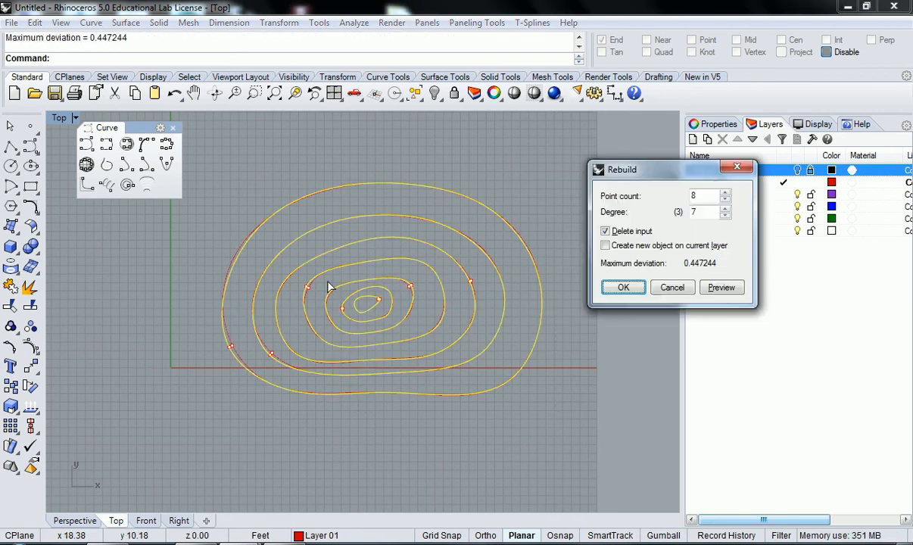
pyautogui.click(623, 288)
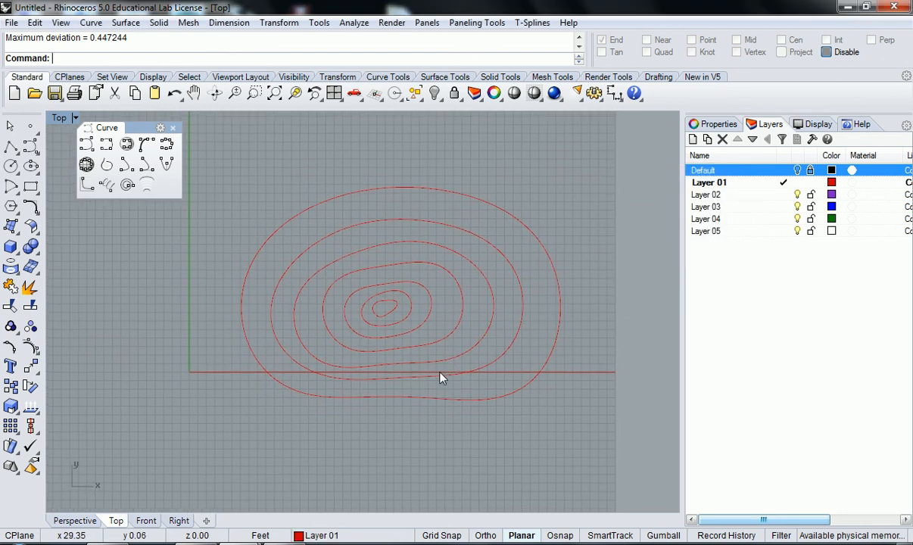
# Step: Select all the rebuilt red curves to check the set, and clear the selection
pyautogui.moveTo(390, 256); pyautogui.dragTo(294, 156)
pyautogui.click(636, 346)
pyautogui.moveTo(625, 344); pyautogui.dragTo(590, 338, button='right')
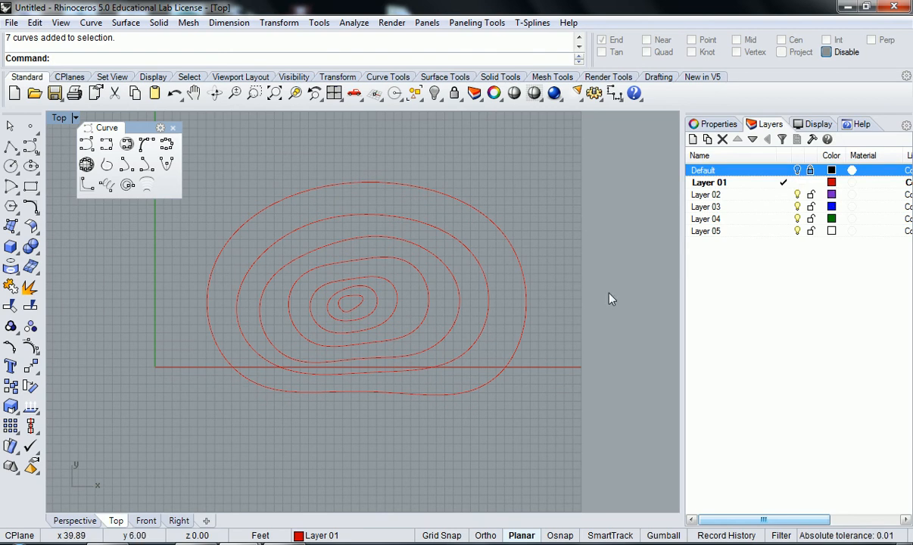
# Step: Draw a horizontal line from the origin 0,0 along the X axis, with Ortho on, extending past the outermost curve
pyautogui.write('Line')
pyautogui.press('Return')
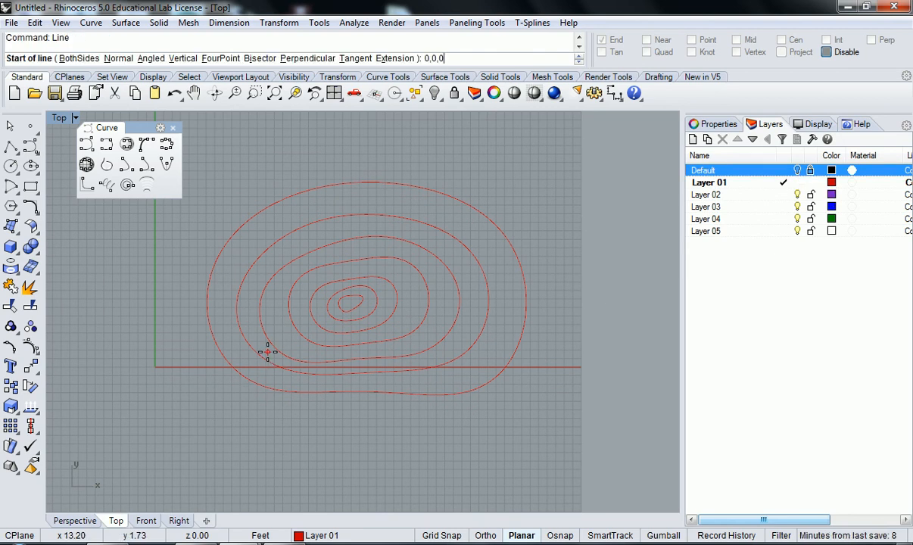
pyautogui.write('0,0')
pyautogui.press('Return')
pyautogui.press('F8')
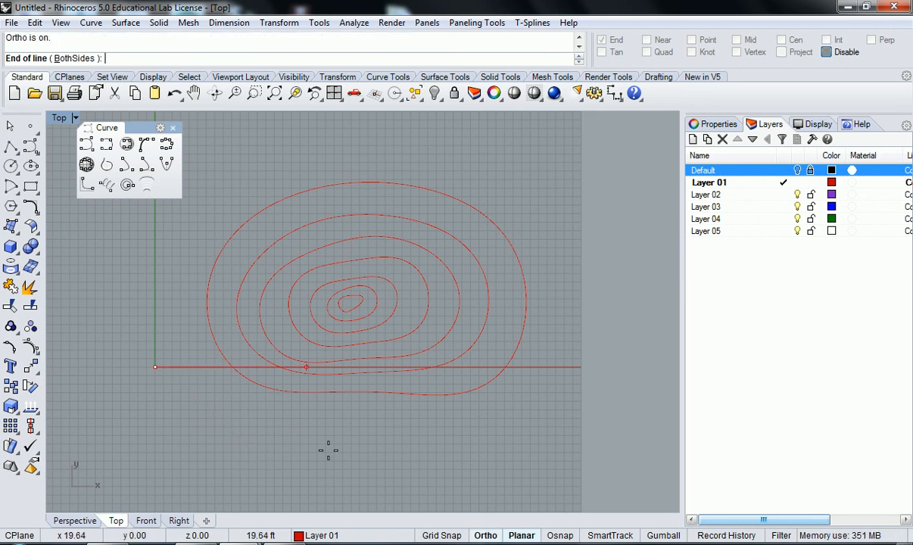
pyautogui.click(598, 383)
pyautogui.moveTo(535, 405); pyautogui.dragTo(492, 362, button='right')
pyautogui.scroll(-2, 510, 397)
pyautogui.scroll(-4, 452, 377)
pyautogui.moveTo(424, 377); pyautogui.dragTo(397, 409, button='right')
pyautogui.scroll(4, 426, 398)
pyautogui.scroll(2, 412, 415)
pyautogui.scroll(-2, 366, 416)
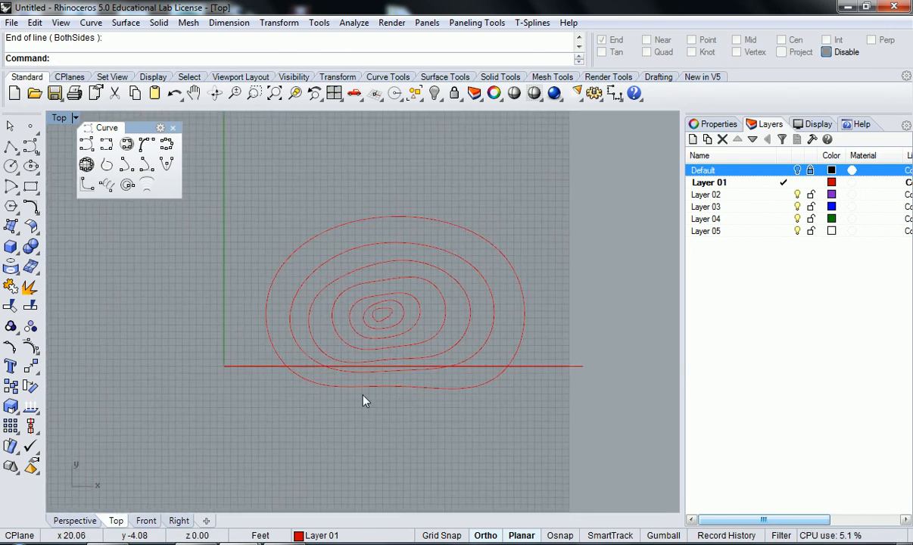
# Step: Split the two outermost red curves, using the horizontal baseline as the cutting object
pyautogui.write('Spli')
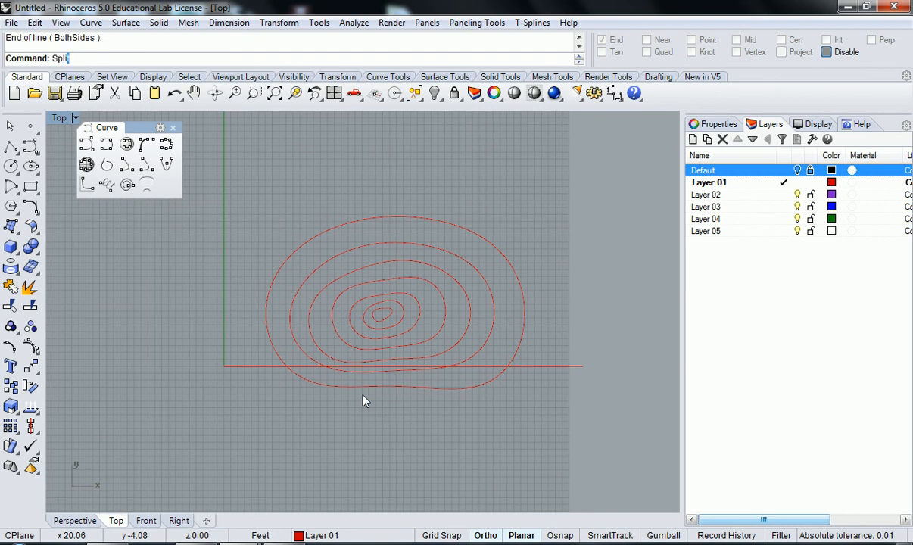
pyautogui.write('l')
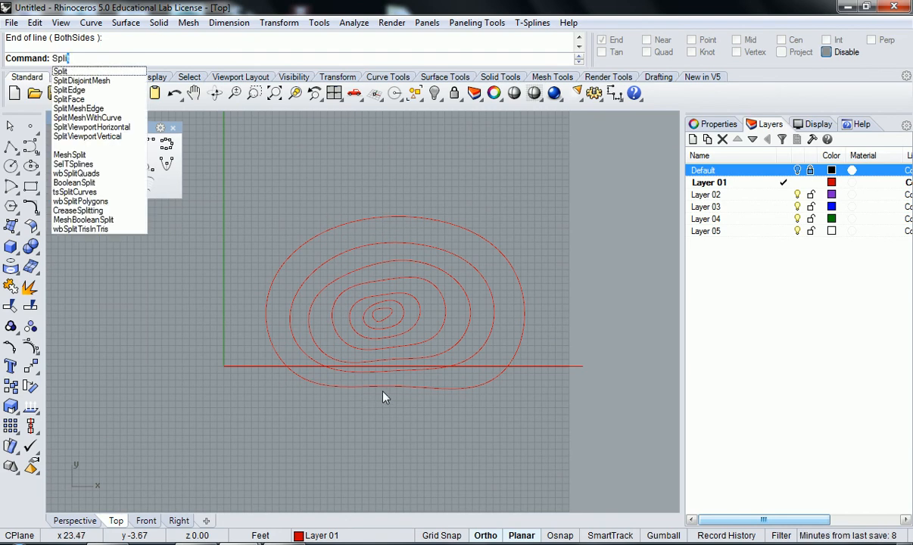
pyautogui.press('Return')
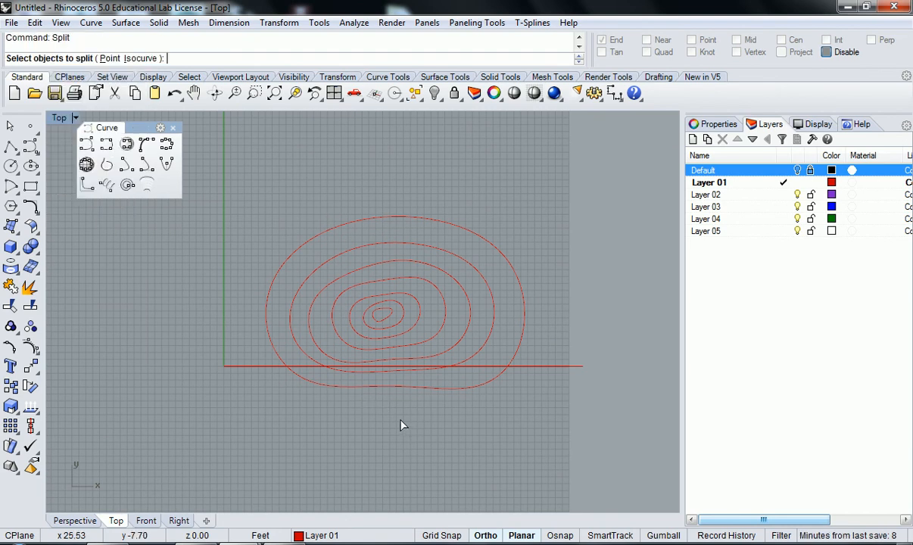
pyautogui.click(500, 388)
pyautogui.click(498, 363)
pyautogui.scroll(2, 331, 392)
pyautogui.scroll(2, 331, 391)
pyautogui.moveTo(479, 383); pyautogui.dragTo(393, 386, button='right')
pyautogui.scroll(-4, 351, 389)
pyautogui.press('Return')
pyautogui.click(538, 367)
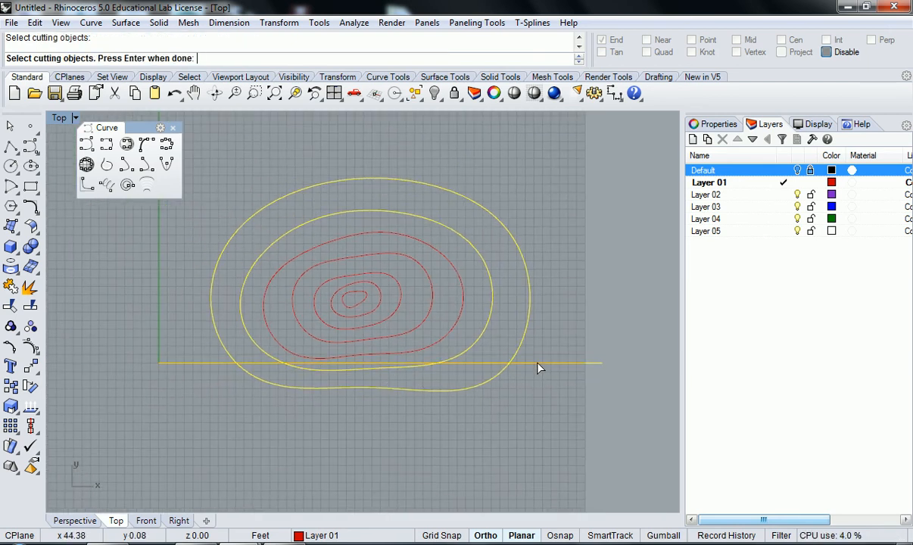
pyautogui.press('Return')
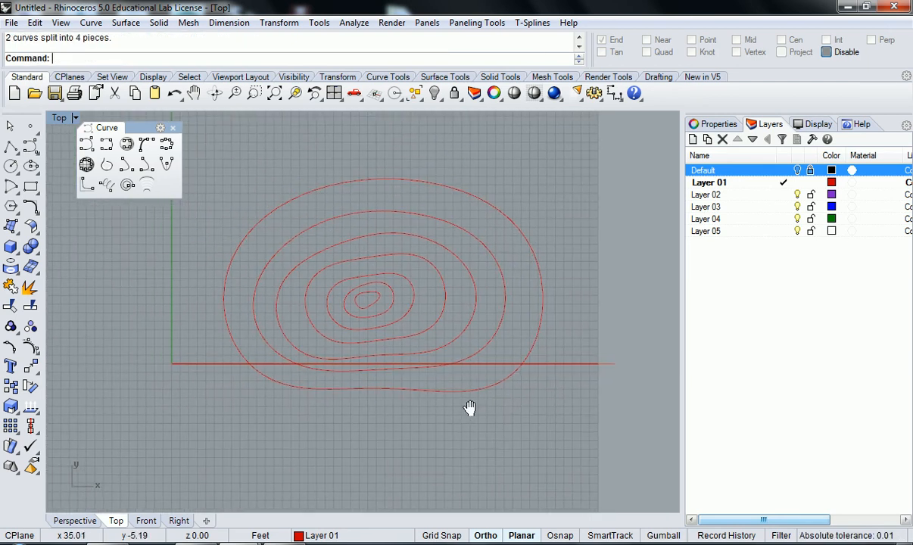
# Step: Examine the split-off lower arcs and the horizontal baseline by selecting them, and clear the selection
pyautogui.click(350, 370)
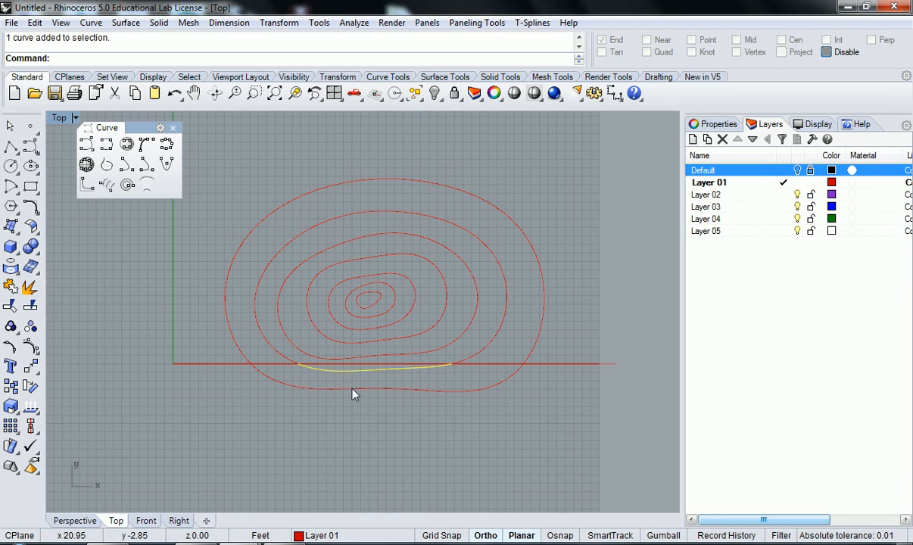
pyautogui.click(354, 393)
pyautogui.moveTo(365, 408); pyautogui.dragTo(425, 441, button='right')
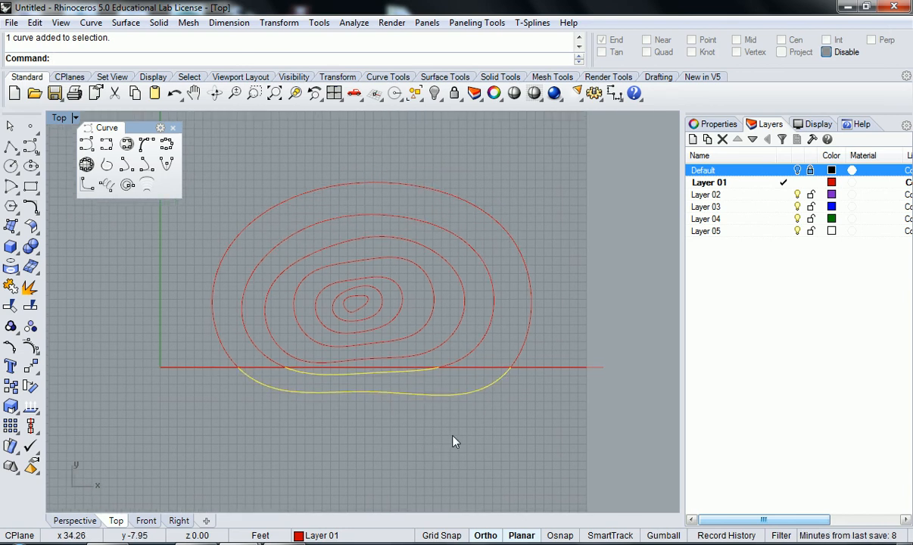
pyautogui.moveTo(317, 409); pyautogui.dragTo(374, 413, button='right')
pyautogui.click(366, 411)
pyautogui.scroll(2, 395, 417)
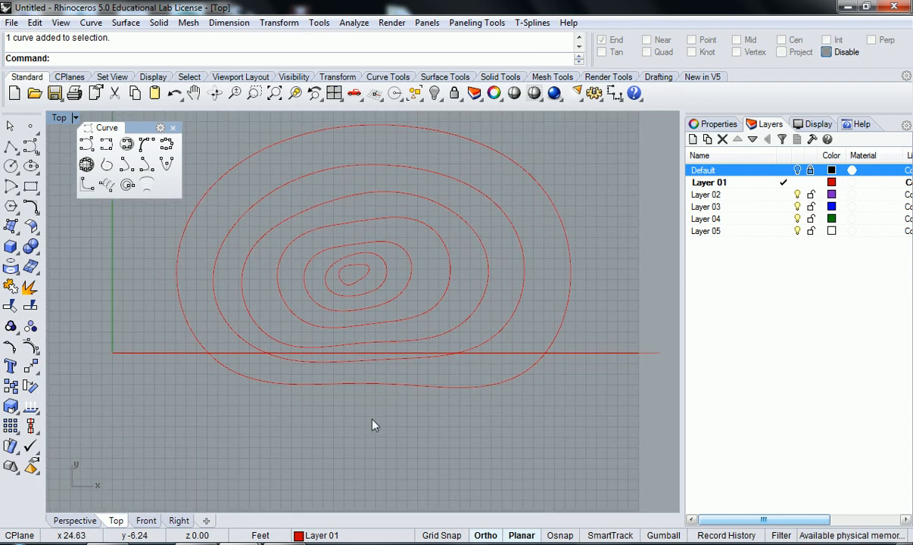
pyautogui.click(125, 349)
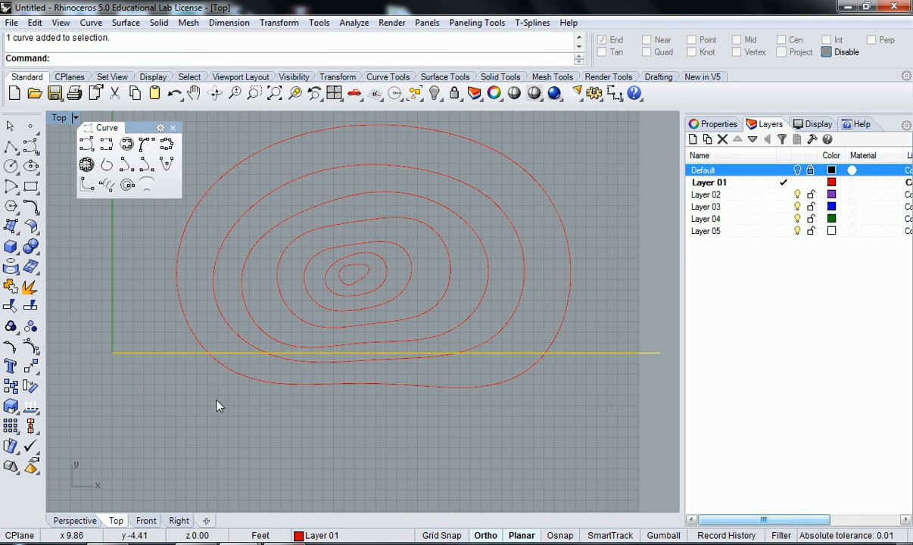
pyautogui.moveTo(328, 375); pyautogui.dragTo(291, 373, button='right')
pyautogui.click(290, 372)
pyautogui.scroll(1, 277, 371)
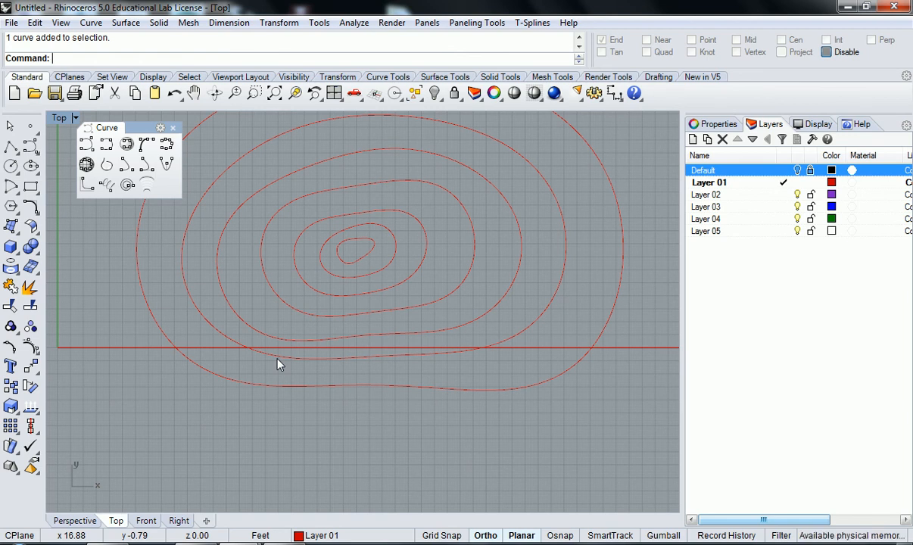
# Step: Split the horizontal baseline, using the upper part of the second-largest curve as the cutting object
pyautogui.write('plit')
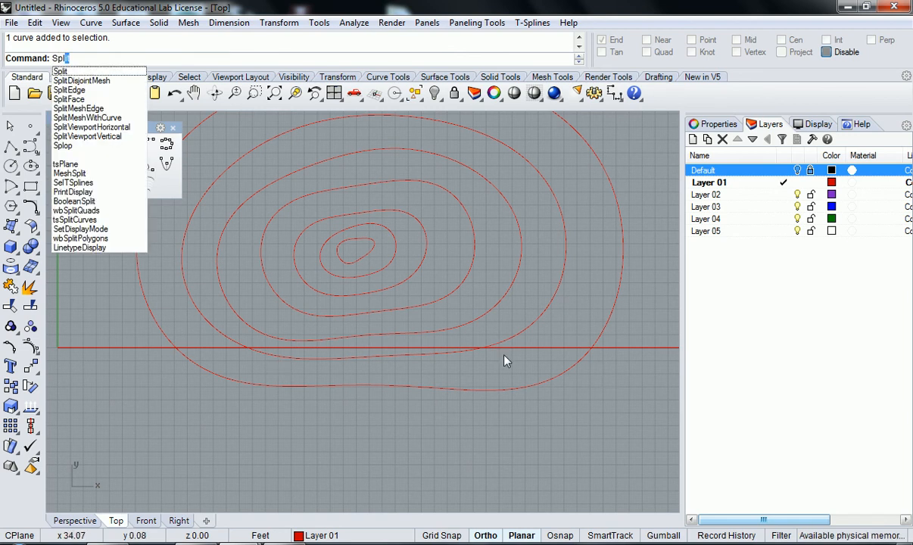
pyautogui.press('Return')
pyautogui.click(445, 348)
pyautogui.scroll(-4, 439, 356)
pyautogui.scroll(5, 409, 359)
pyautogui.press('Return')
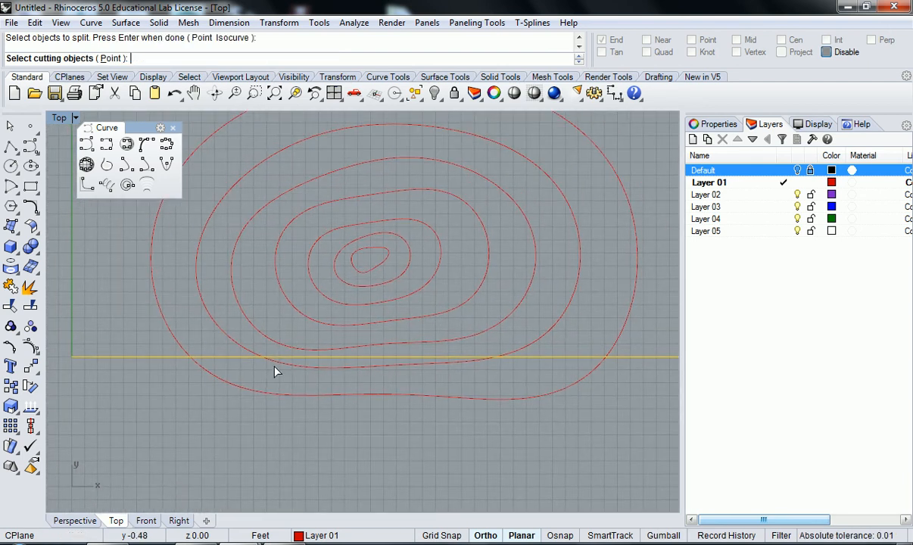
pyautogui.click(234, 341)
pyautogui.scroll(-4, 357, 381)
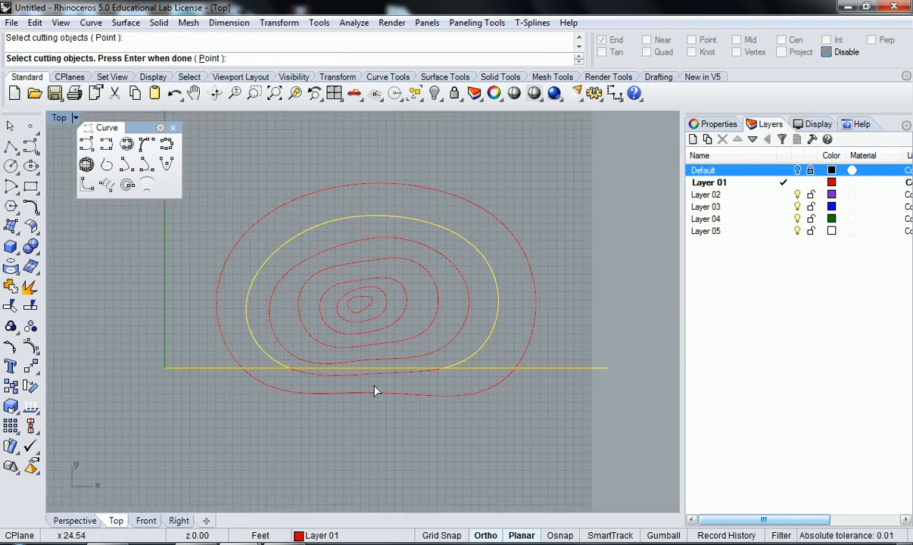
pyautogui.press('Return')
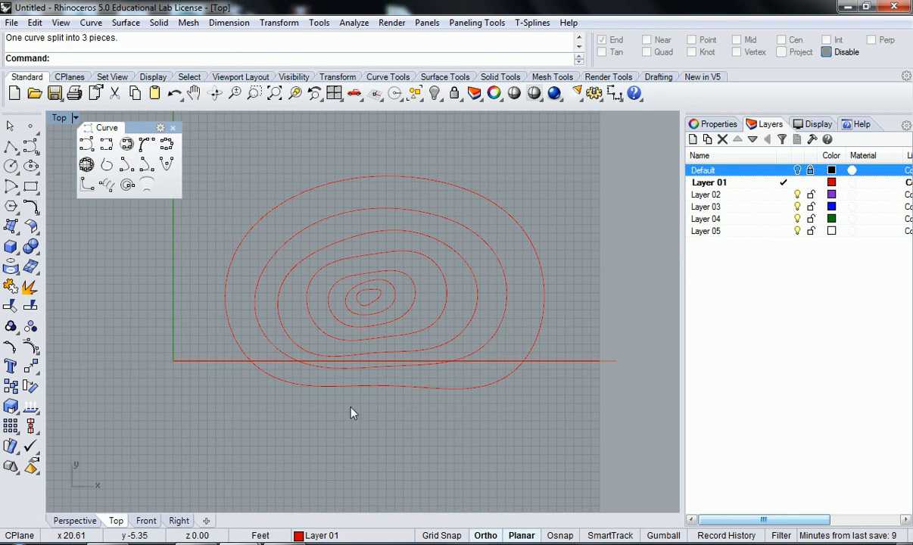
# Step: Join the middle baseline segment with the upper part of the second-largest curve into one closed, flat-bottomed curve
pyautogui.scroll(2, 356, 393)
pyautogui.click(381, 367)
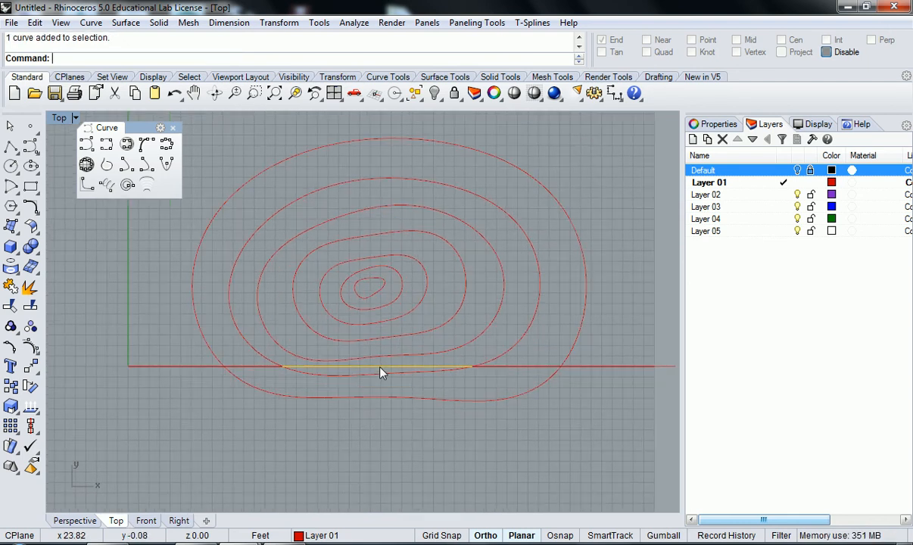
pyautogui.click(515, 347)
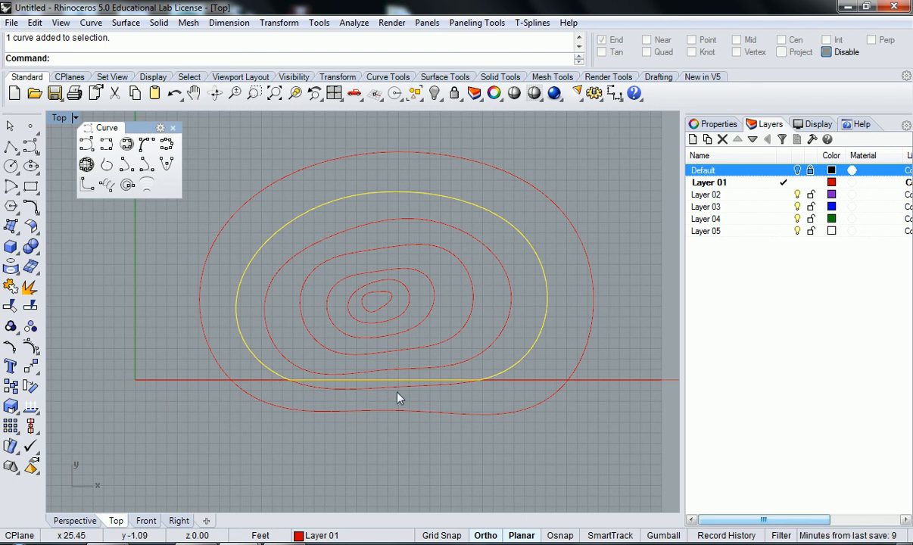
pyautogui.write('Join')
pyautogui.press('Return')
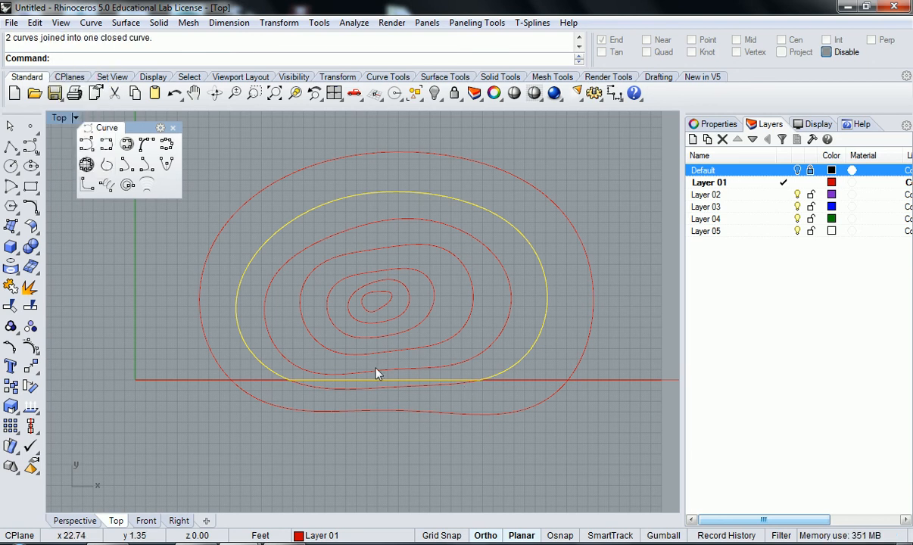
# Step: Delete the two leftover baseline segments on either side of the second-largest curve
pyautogui.click(402, 399)
pyautogui.moveTo(402, 399); pyautogui.dragTo(272, 379, button='right')
pyautogui.click(238, 371)
pyautogui.keyDown('shift'); pyautogui.click(530, 365); pyautogui.keyUp('shift')
pyautogui.moveTo(496, 387); pyautogui.dragTo(526, 393, button='right')
pyautogui.scroll(-2, 515, 389)
pyautogui.press('Delete')
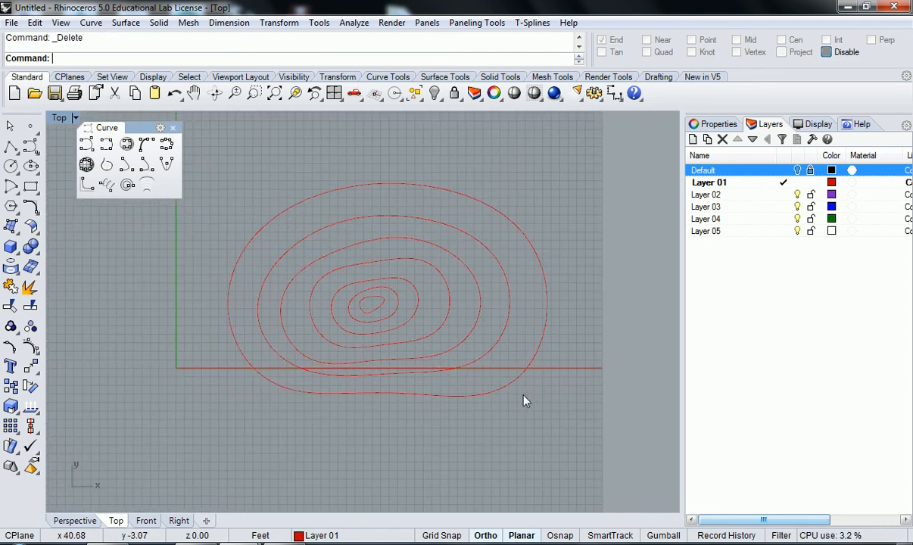
# Step: Draw a second horizontal line from the origin 0,0,0 along the X axis past the outermost curve
pyautogui.write('line')
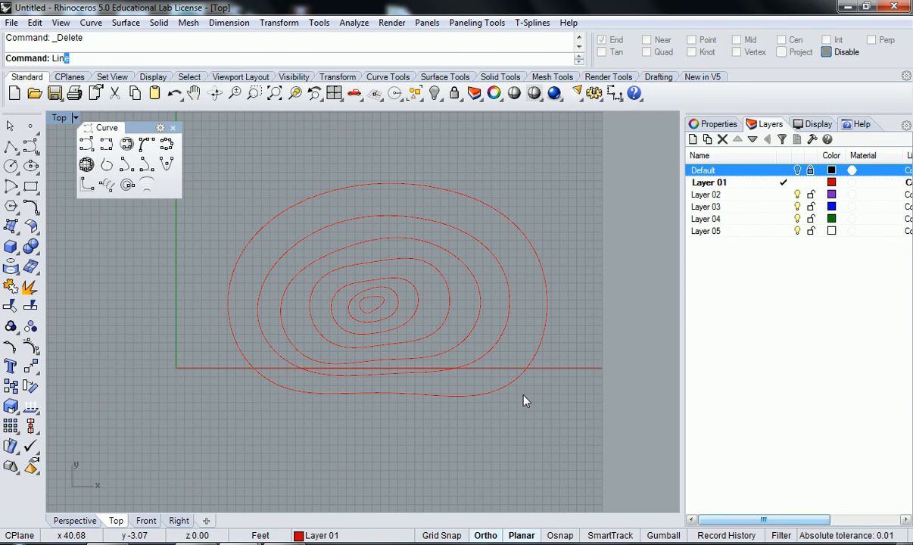
pyautogui.press('Return')
pyautogui.write('00')
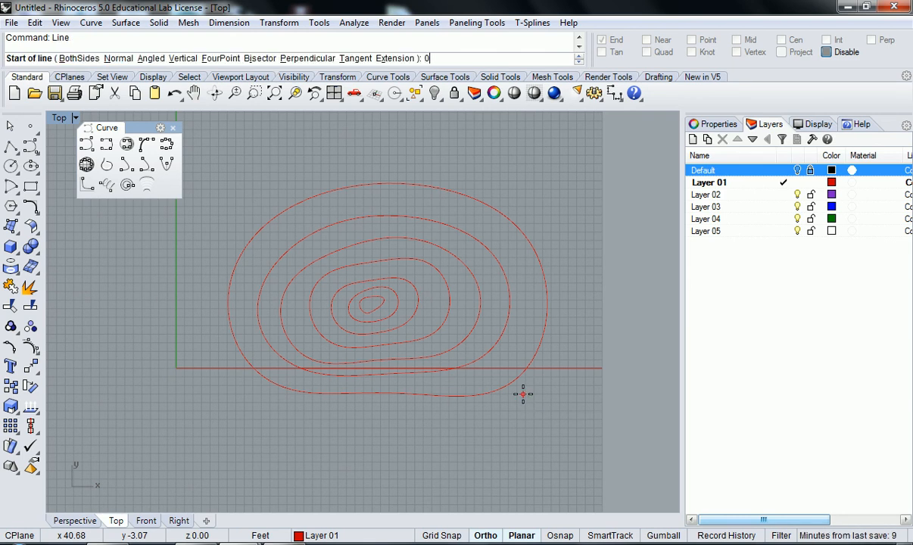
pyautogui.press('Return')
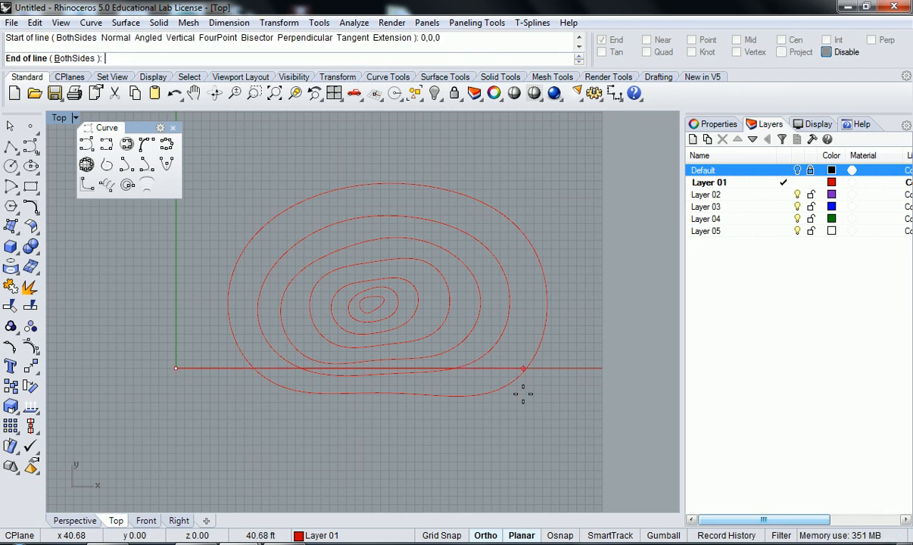
pyautogui.click(628, 398)
pyautogui.moveTo(521, 408); pyautogui.dragTo(534, 416, button='right')
# Step: Split the new baseline with the upper part of the outermost curve and delete the excess segment beyond it
pyautogui.write('split')
pyautogui.press('Return')
pyautogui.click(554, 376)
pyautogui.press('Return')
pyautogui.click(550, 362)
pyautogui.moveTo(561, 423); pyautogui.dragTo(546, 418, button='right')
pyautogui.press('Return')
pyautogui.click(566, 370)
pyautogui.press('Delete')
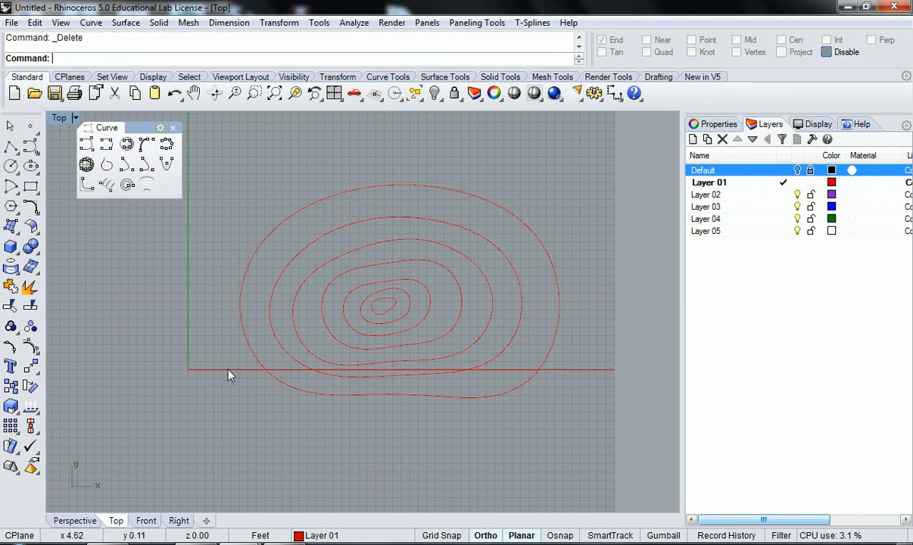
# Step: Join the middle baseline segment with the upper part of the outermost curve into one closed curve
pyautogui.click(284, 370)
pyautogui.keyDown('shift'); pyautogui.click(253, 349); pyautogui.keyUp('shift')
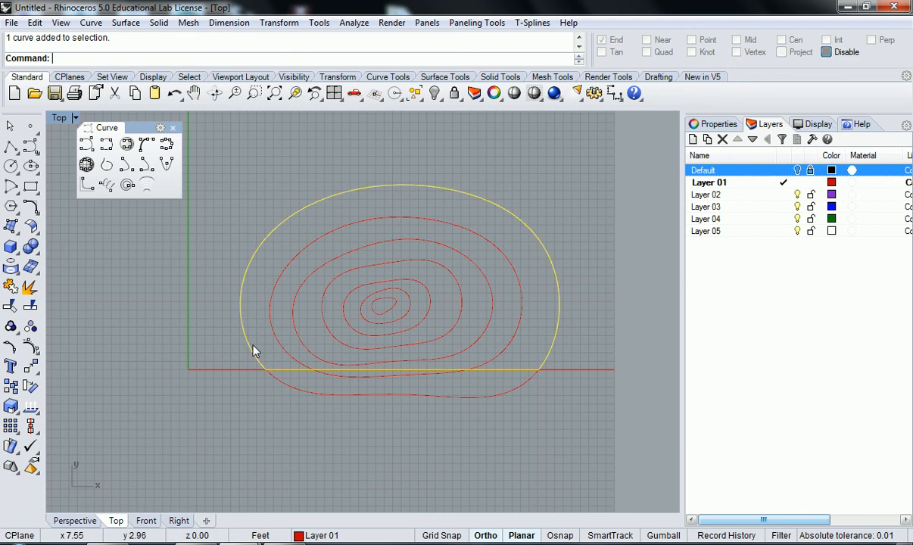
pyautogui.moveTo(516, 433); pyautogui.dragTo(509, 453, button='right')
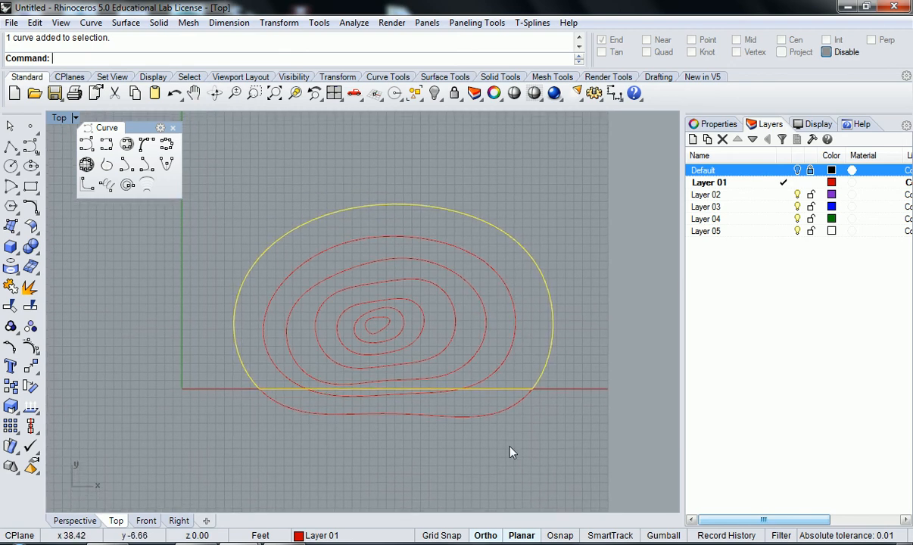
pyautogui.write('join')
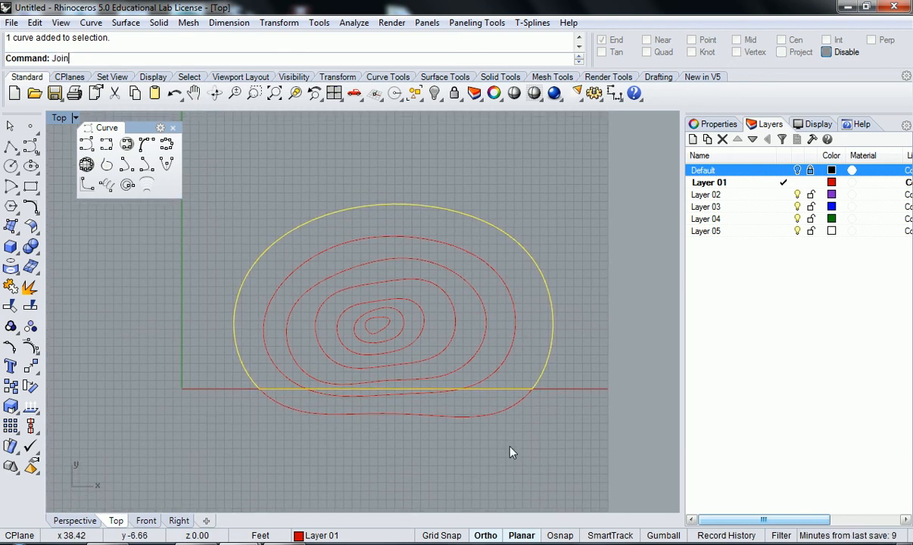
pyautogui.press('Return')
pyautogui.press('Escape')
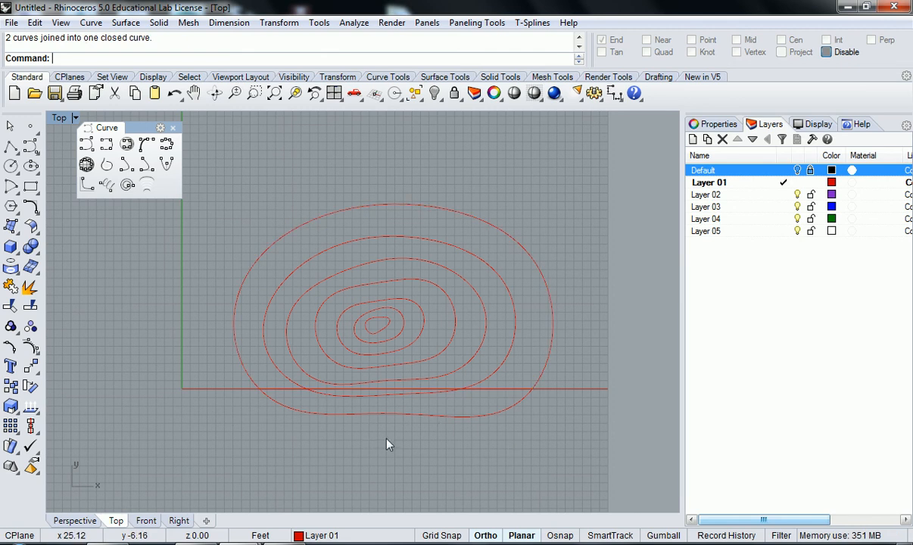
# Step: Delete the two leftover arcs below the X axis from the two outermost curves
pyautogui.scroll(1, 409, 443)
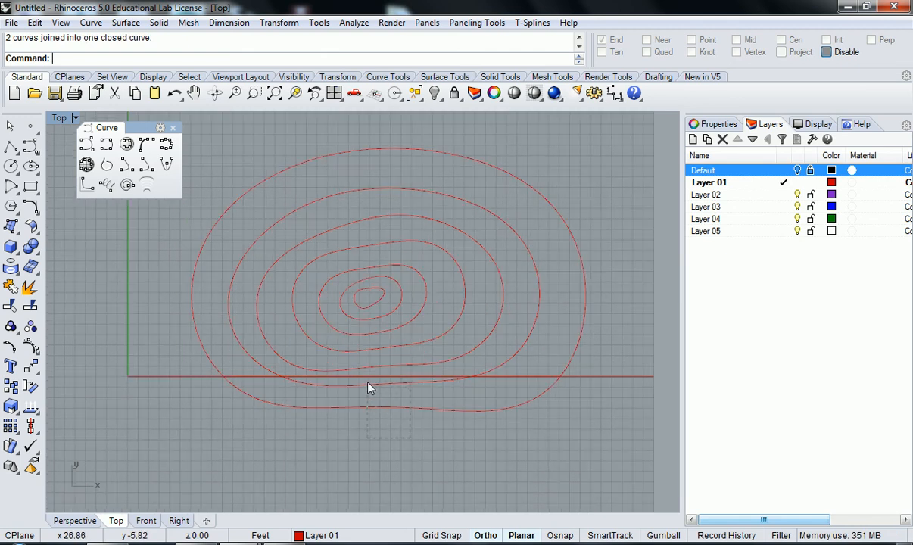
pyautogui.moveTo(412, 438); pyautogui.dragTo(368, 382)
pyautogui.moveTo(386, 397)
pyautogui.mouseDown(button='right')
pyautogui.moveTo(377, 398)
pyautogui.moveTo(392, 409)
pyautogui.mouseUp(button='right')
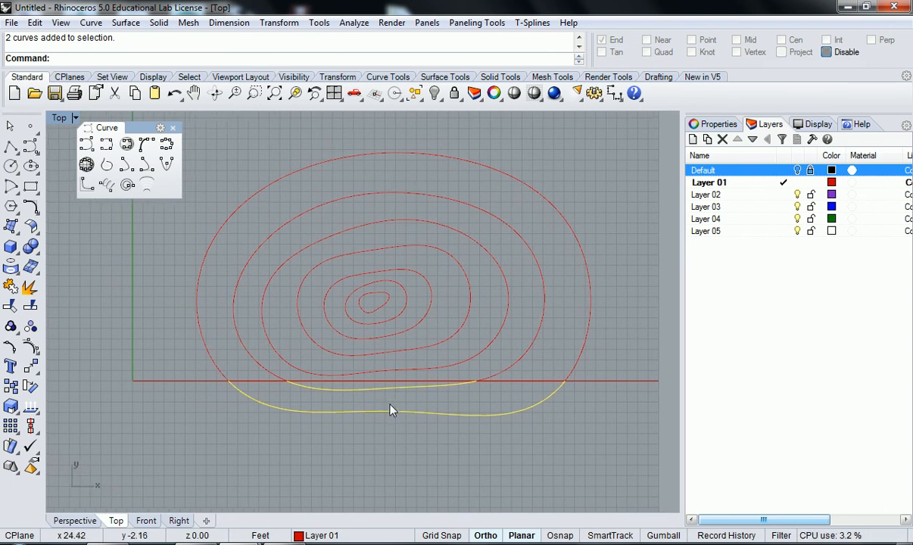
pyautogui.press('Delete')
# Step: Select all seven nested curves to check that each is a single closed piece, and clear the selection
pyautogui.click(589, 342)
pyautogui.click(540, 333)
pyautogui.moveTo(515, 333); pyautogui.dragTo(347, 301)
pyautogui.moveTo(630, 362); pyautogui.dragTo(367, 298)
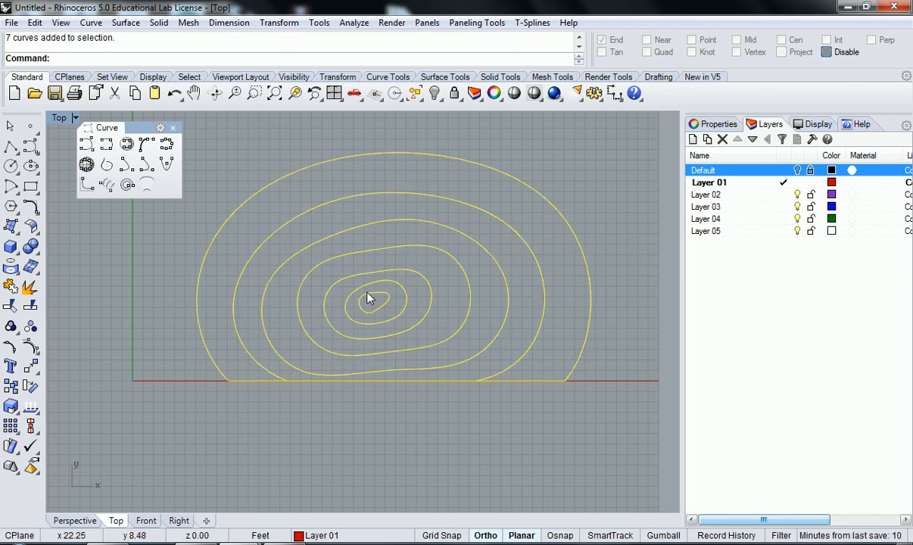
pyautogui.press('Escape')
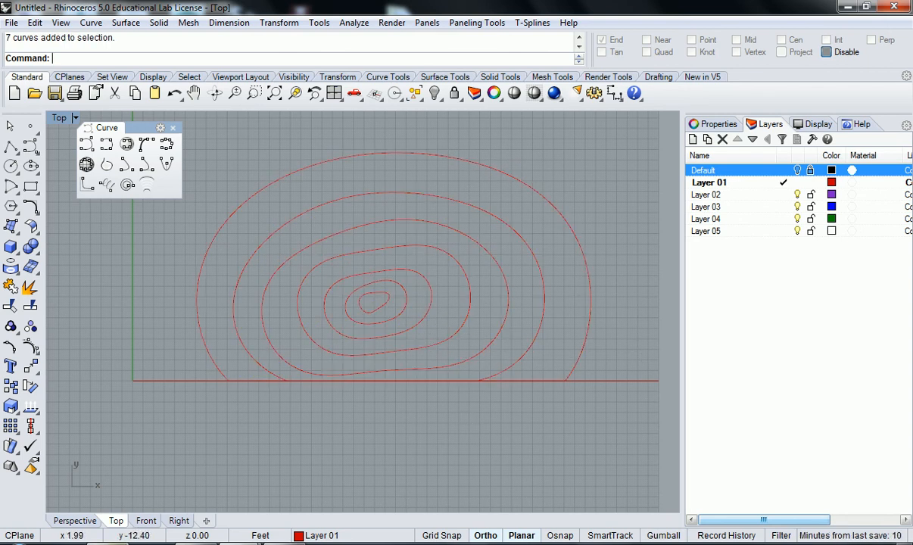